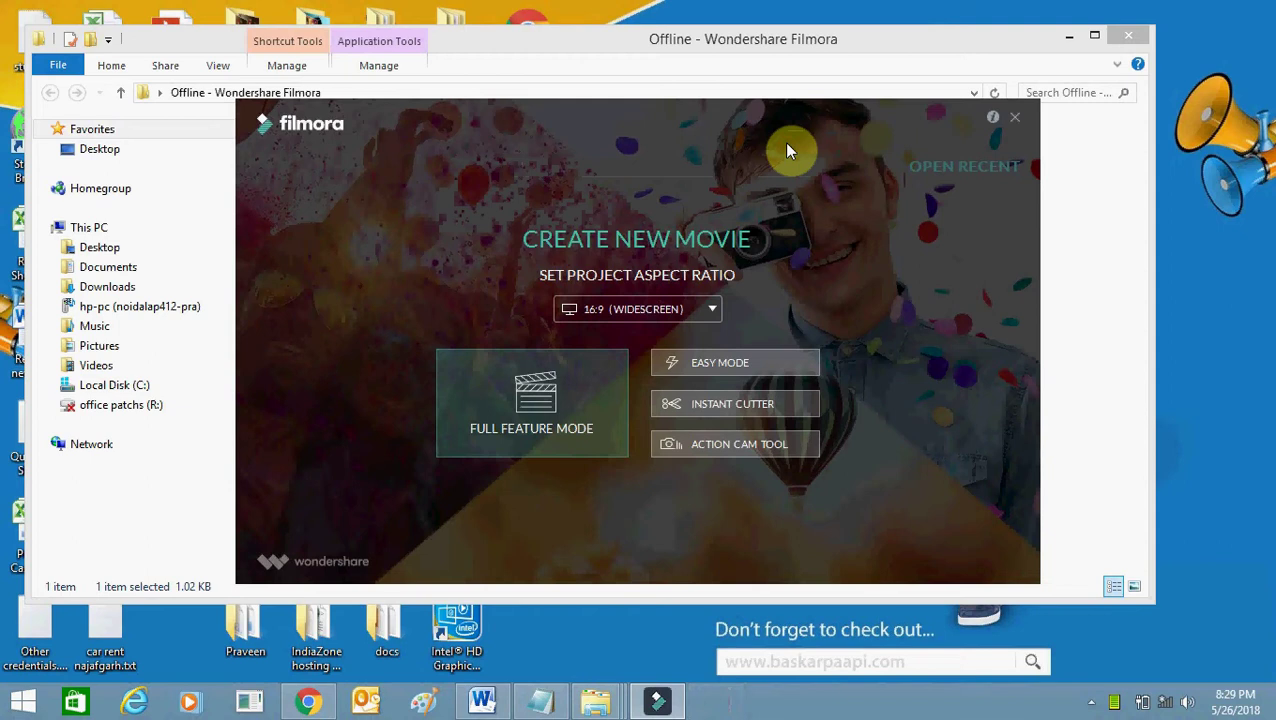
left_click(712, 401)
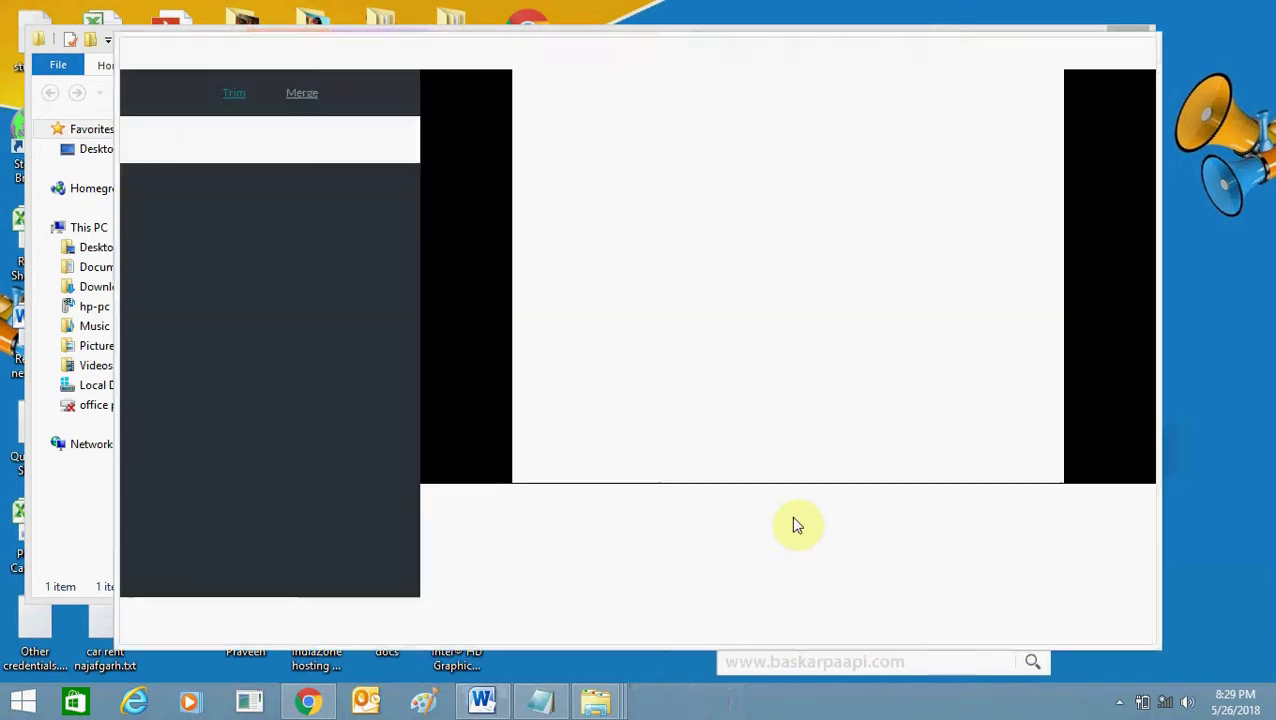
left_click(930, 291)
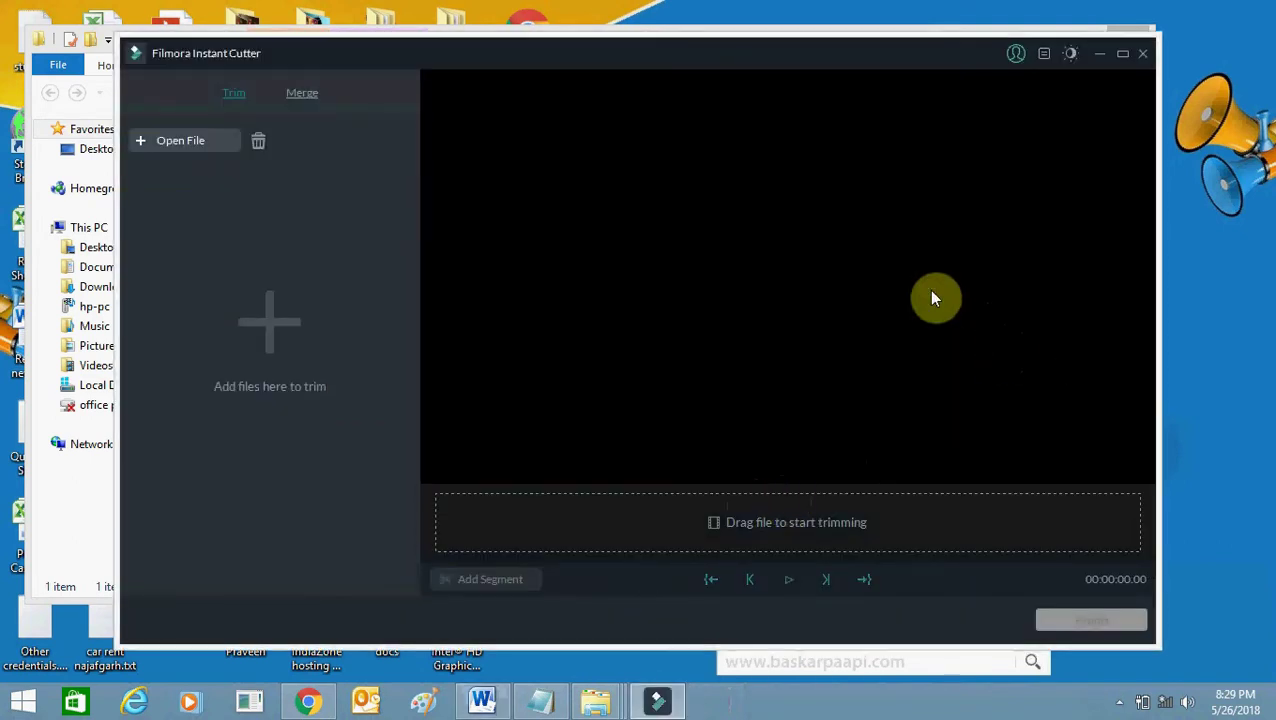
left_click(1141, 54)
left_click(672, 390)
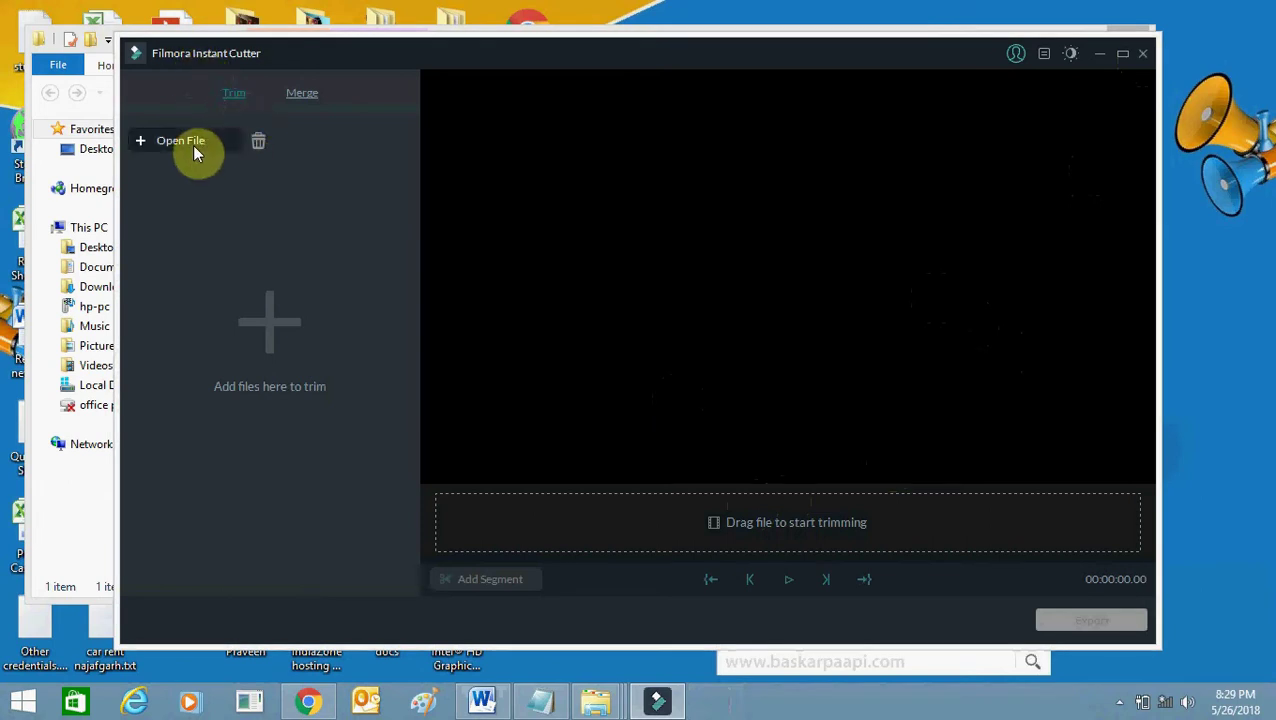
left_click(1142, 52)
left_click(595, 390)
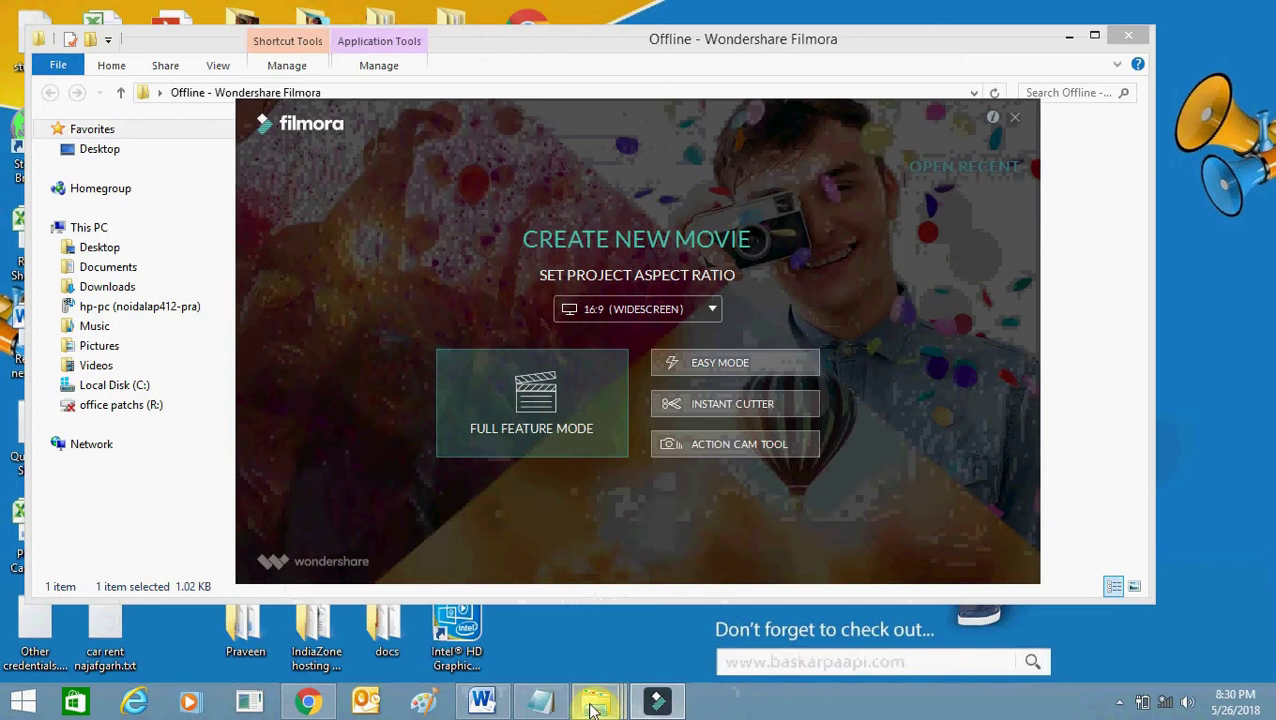
Play video_20180526_202149.mp4 from the sdddddddd folder to check it, then close the player
mouse_move(592, 708)
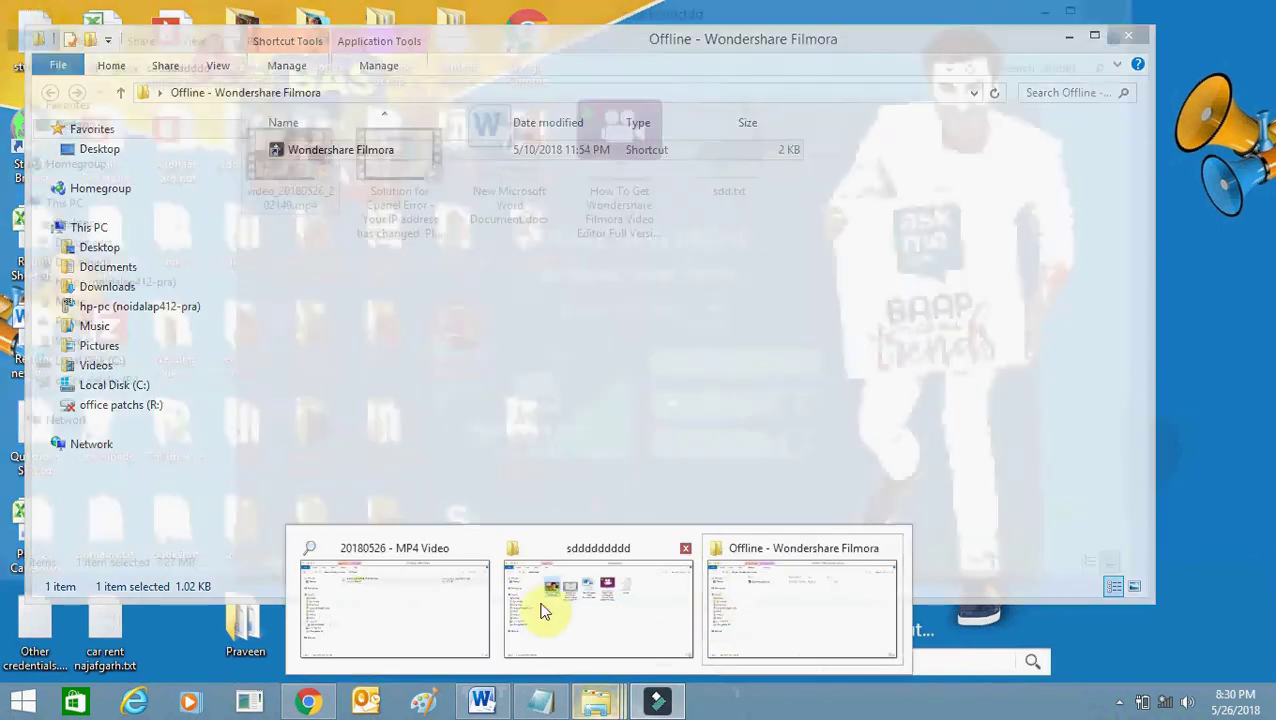
left_click(541, 606)
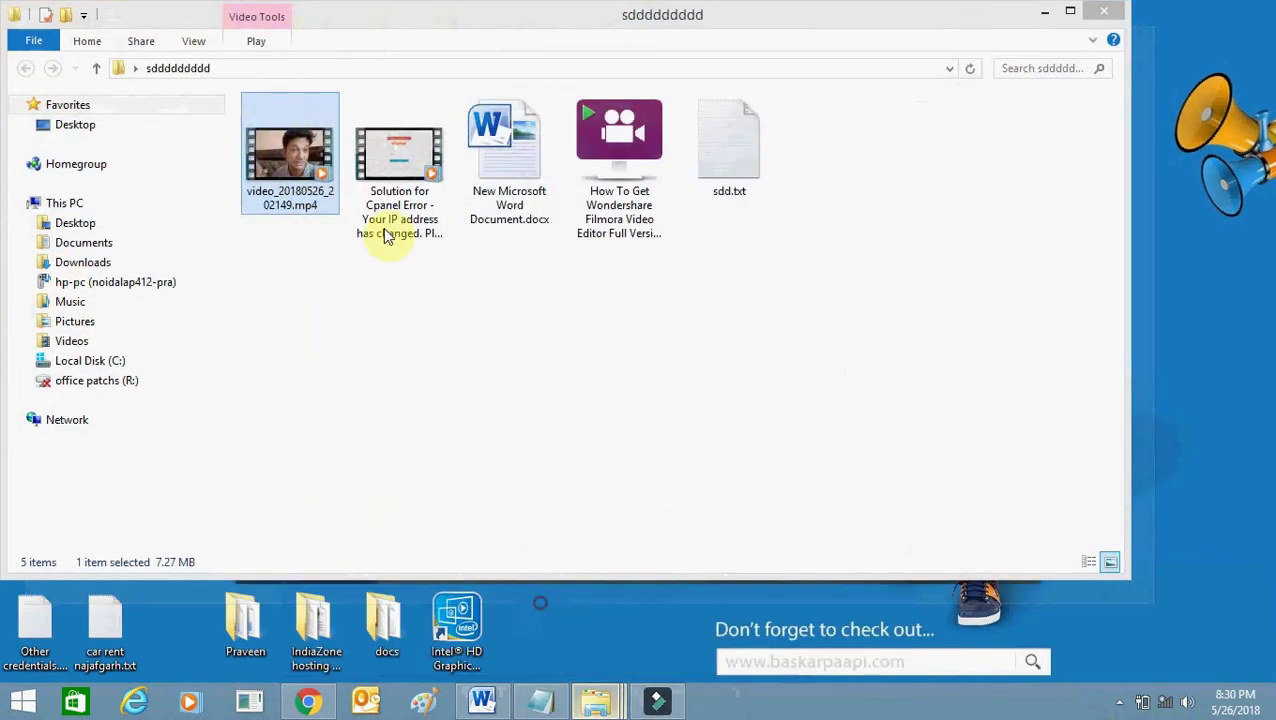
double_click(389, 154)
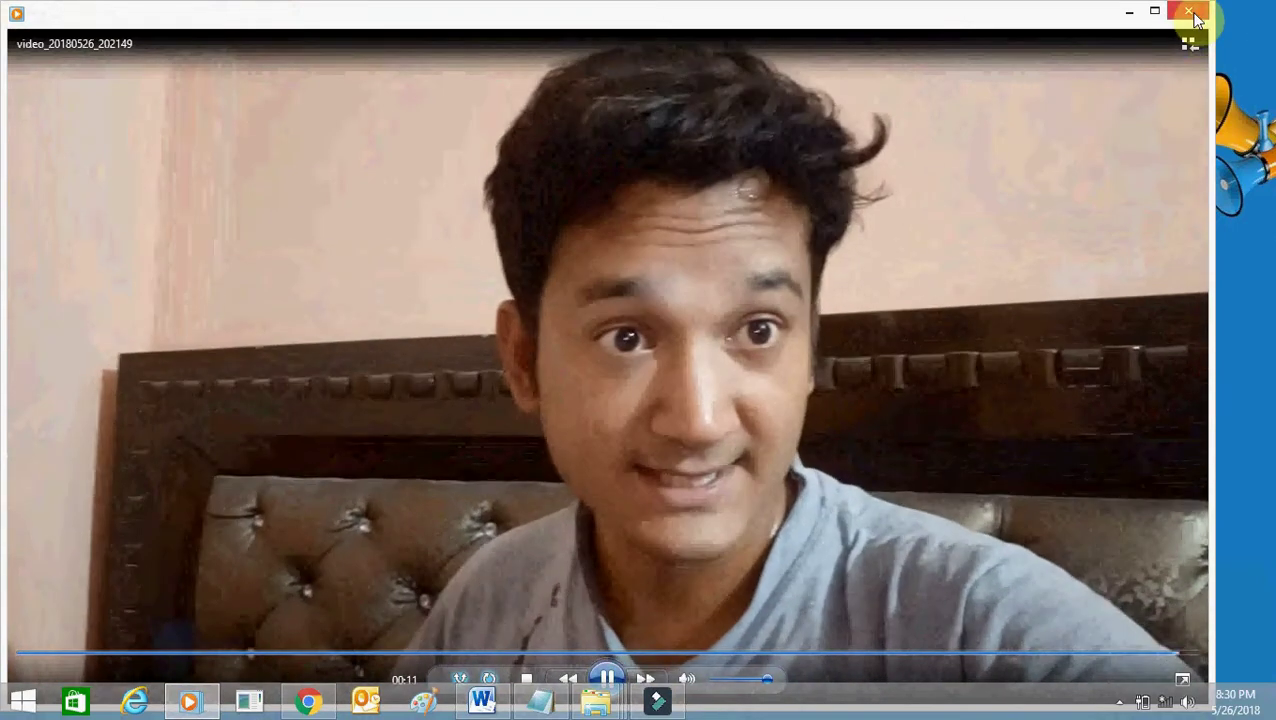
left_click(1190, 13)
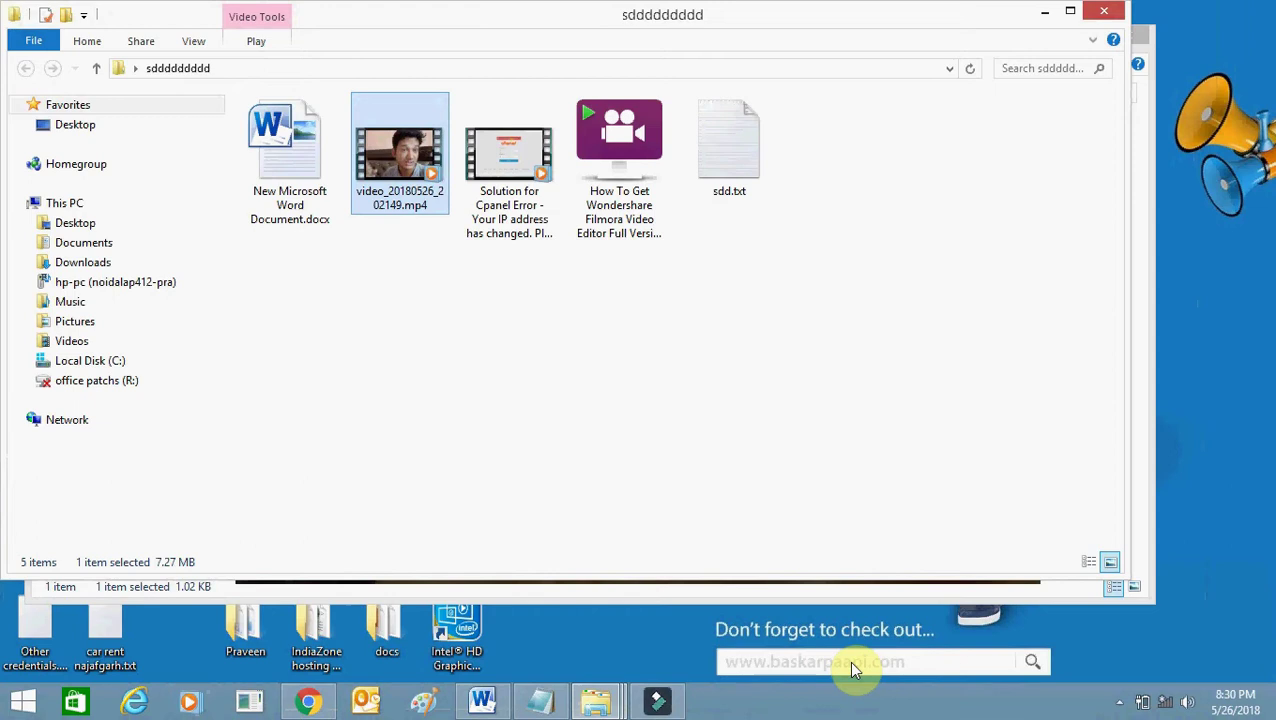
Bring up Filmora in Full Feature Mode and import video_20180526_202149.mp4 into My Album
left_click(652, 702)
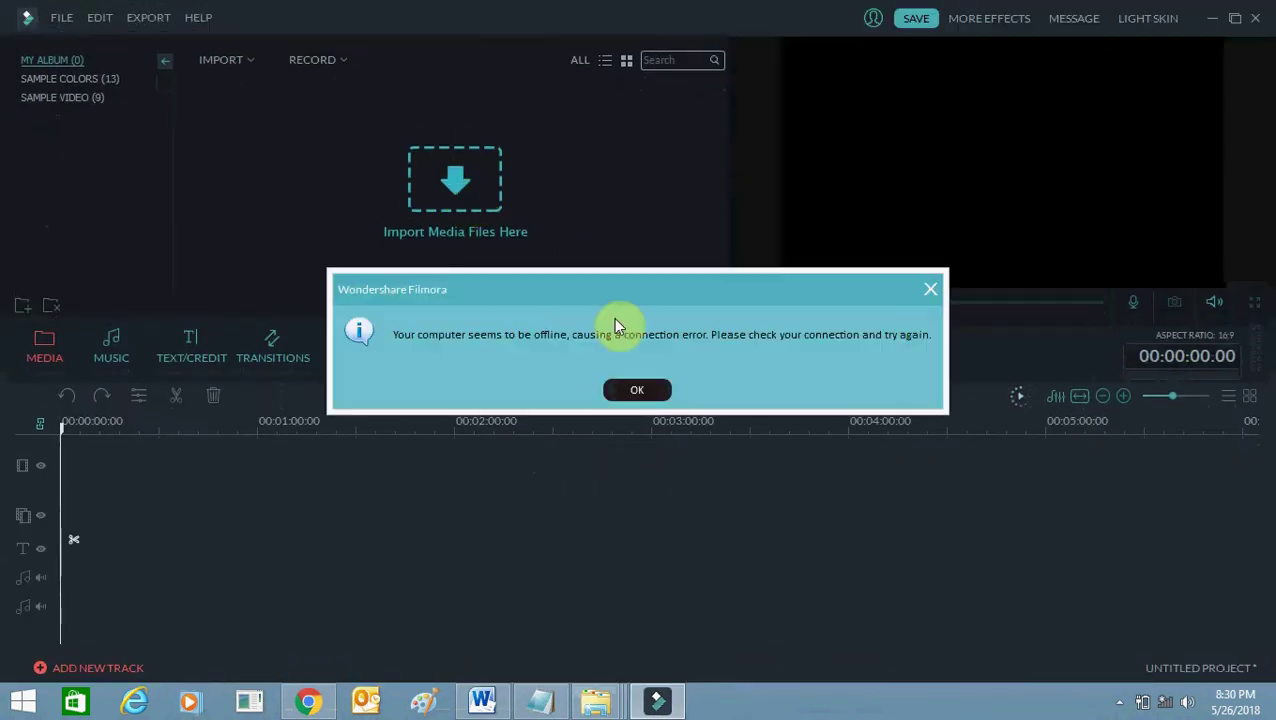
left_click(645, 389)
left_click(478, 200)
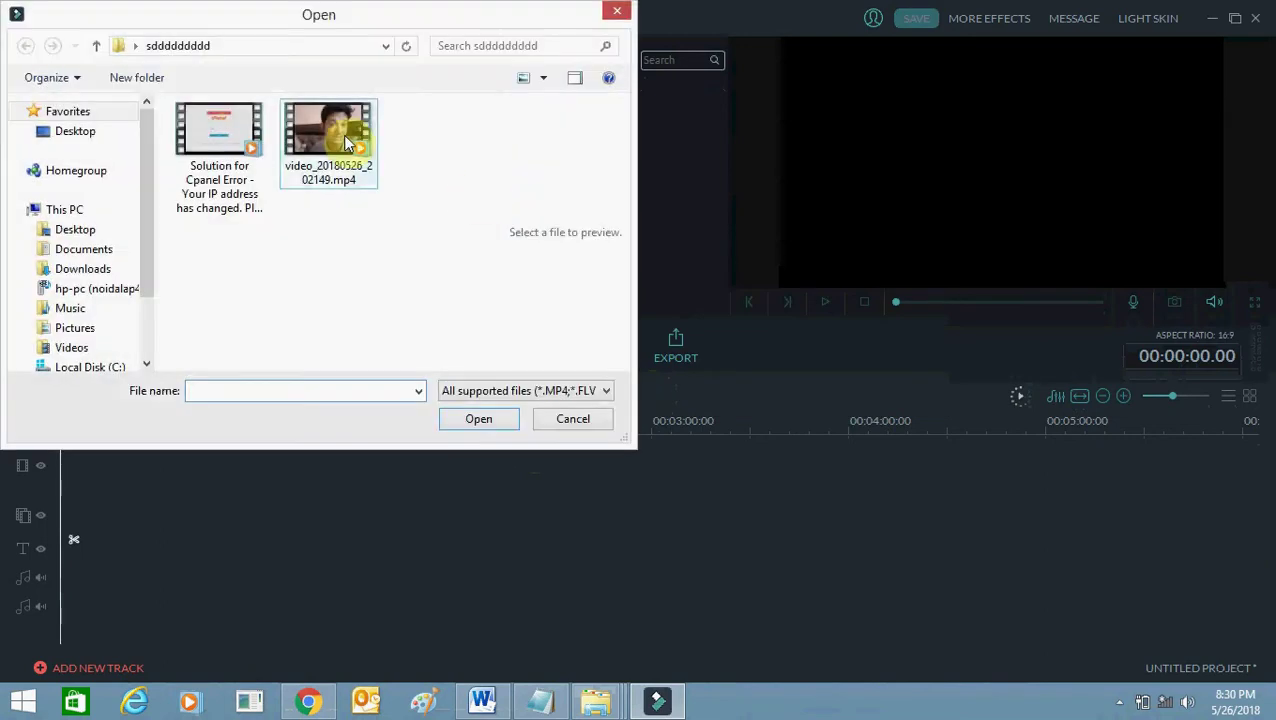
double_click(345, 143)
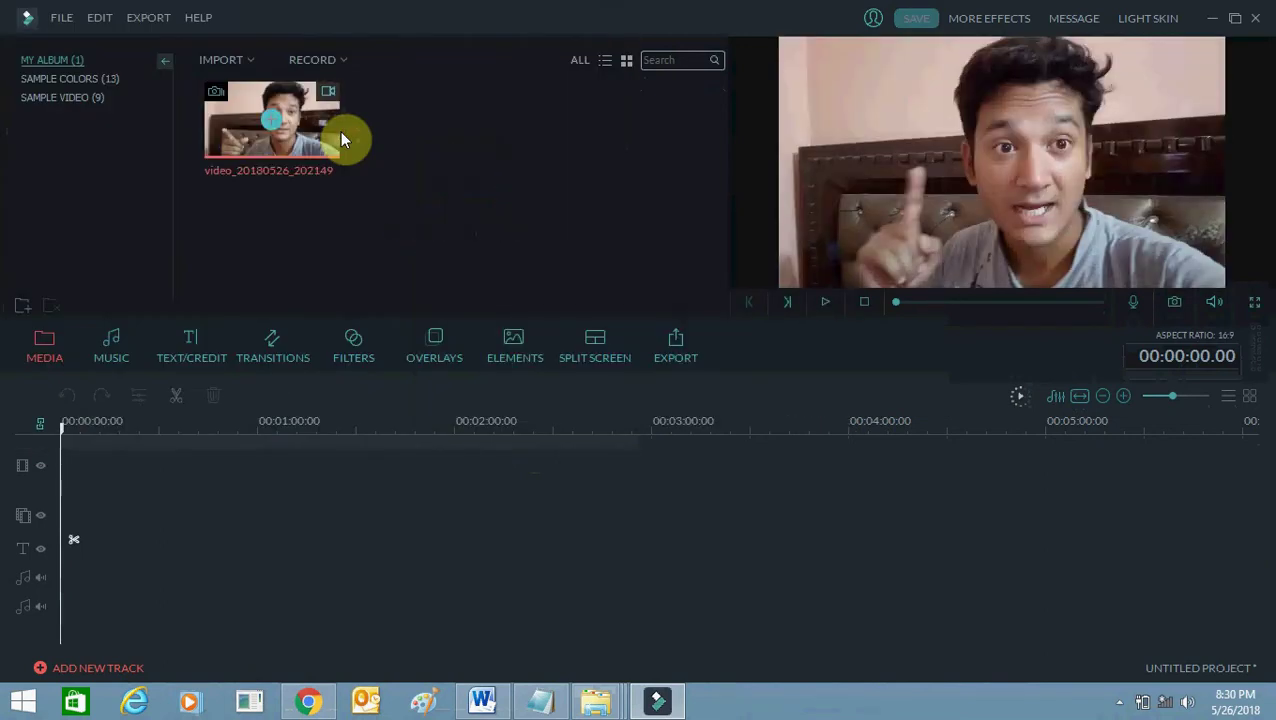
Add the webcam clip to the video track and split it at 00:00:08.14
left_click(266, 120)
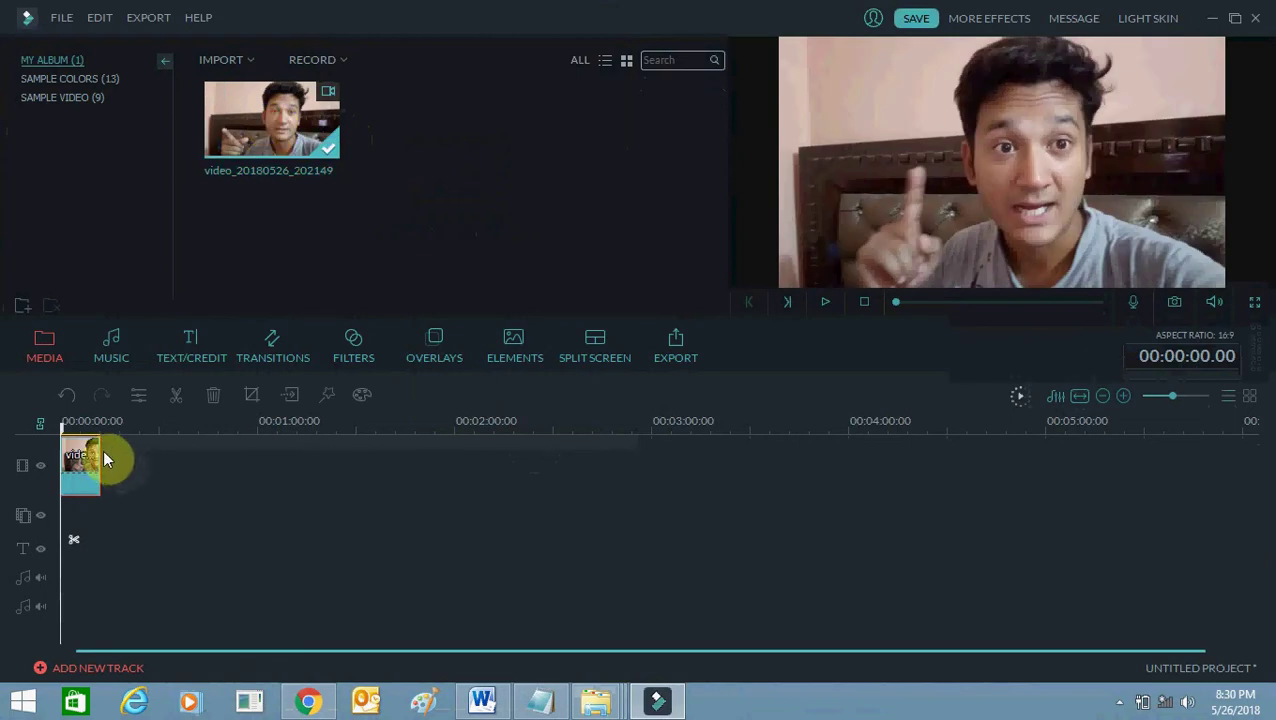
mouse_move(100, 458)
left_mouse_down()
mouse_move(276, 461)
mouse_move(103, 447)
left_mouse_up()
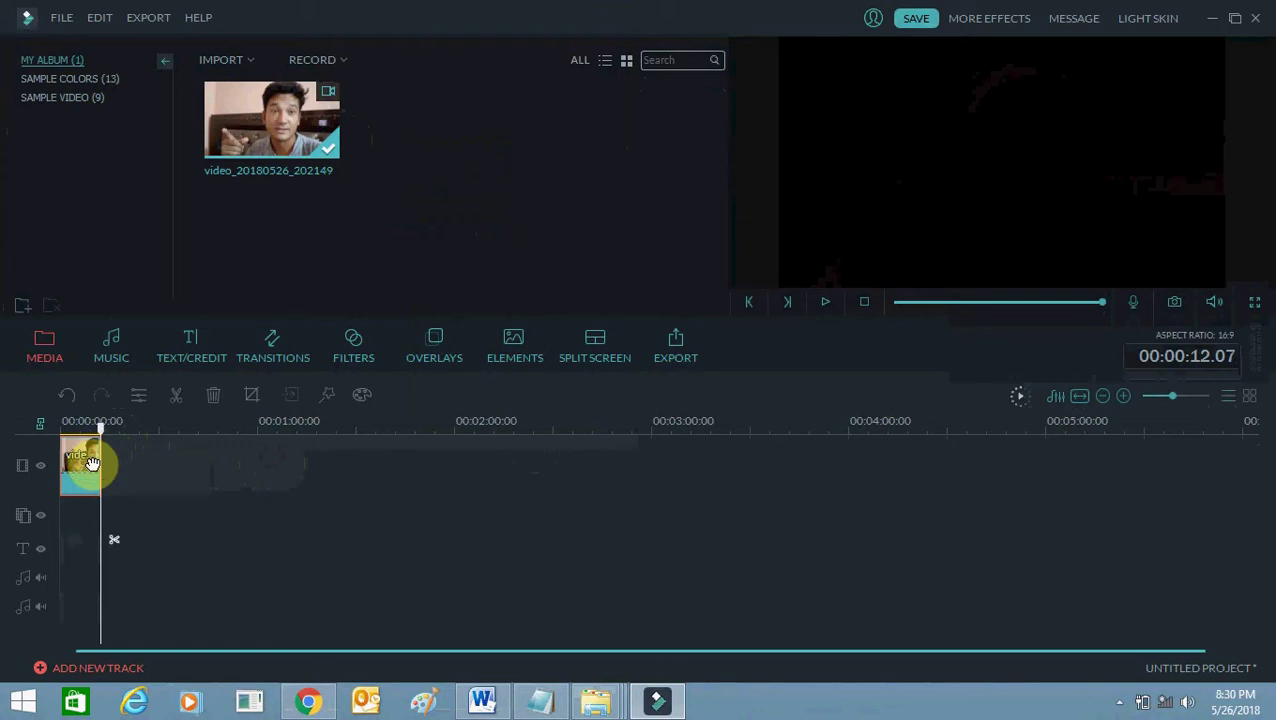
left_click(81, 463)
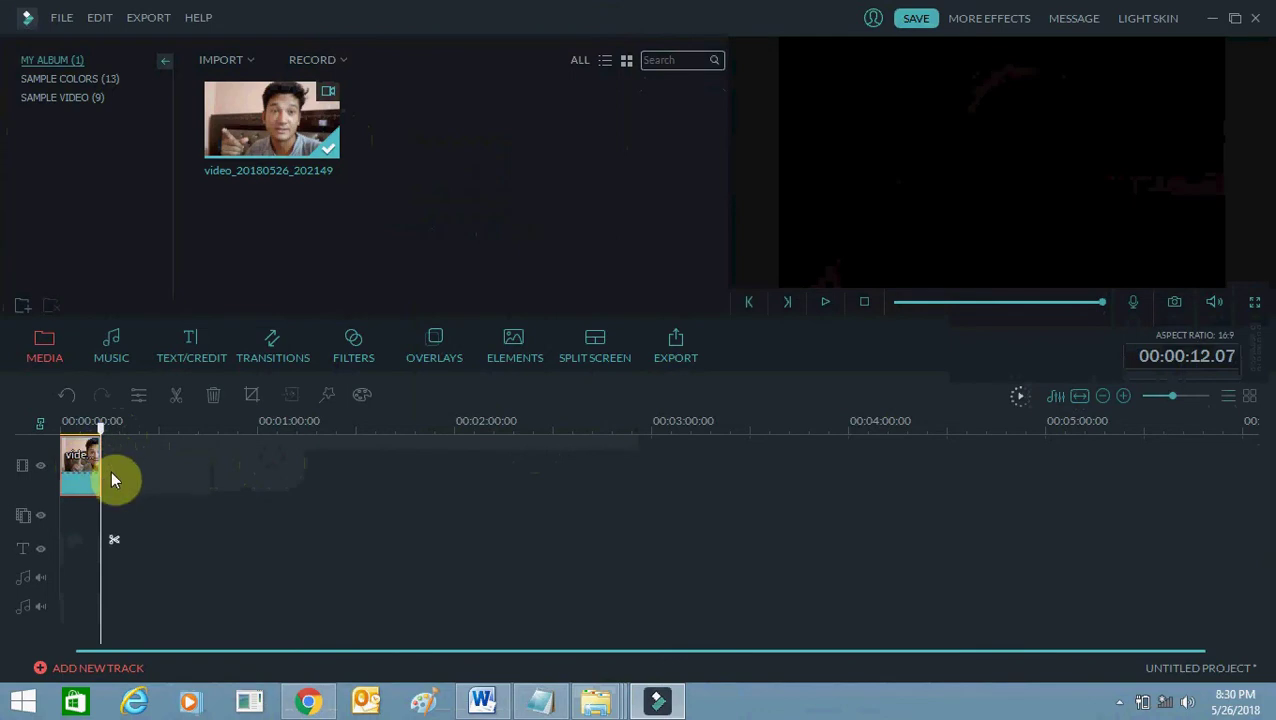
left_click_drag(100, 440, 73, 437)
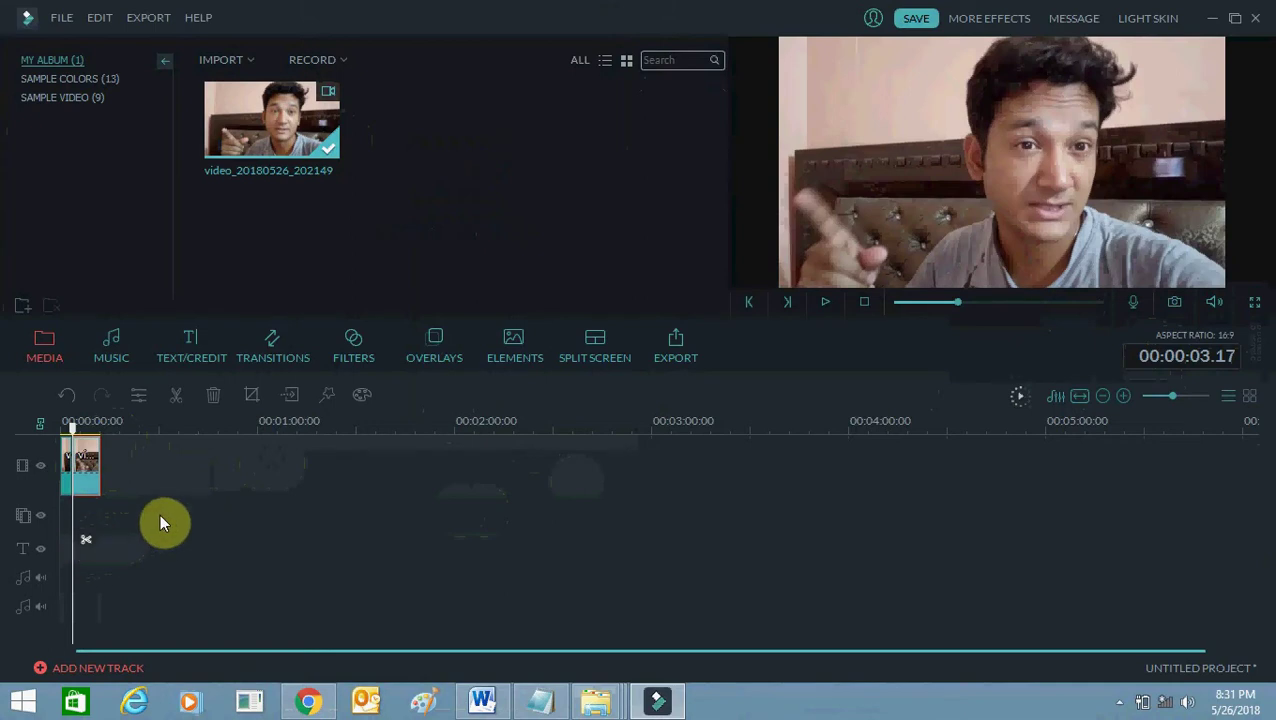
left_click(78, 438)
left_click_drag(78, 438, 92, 439)
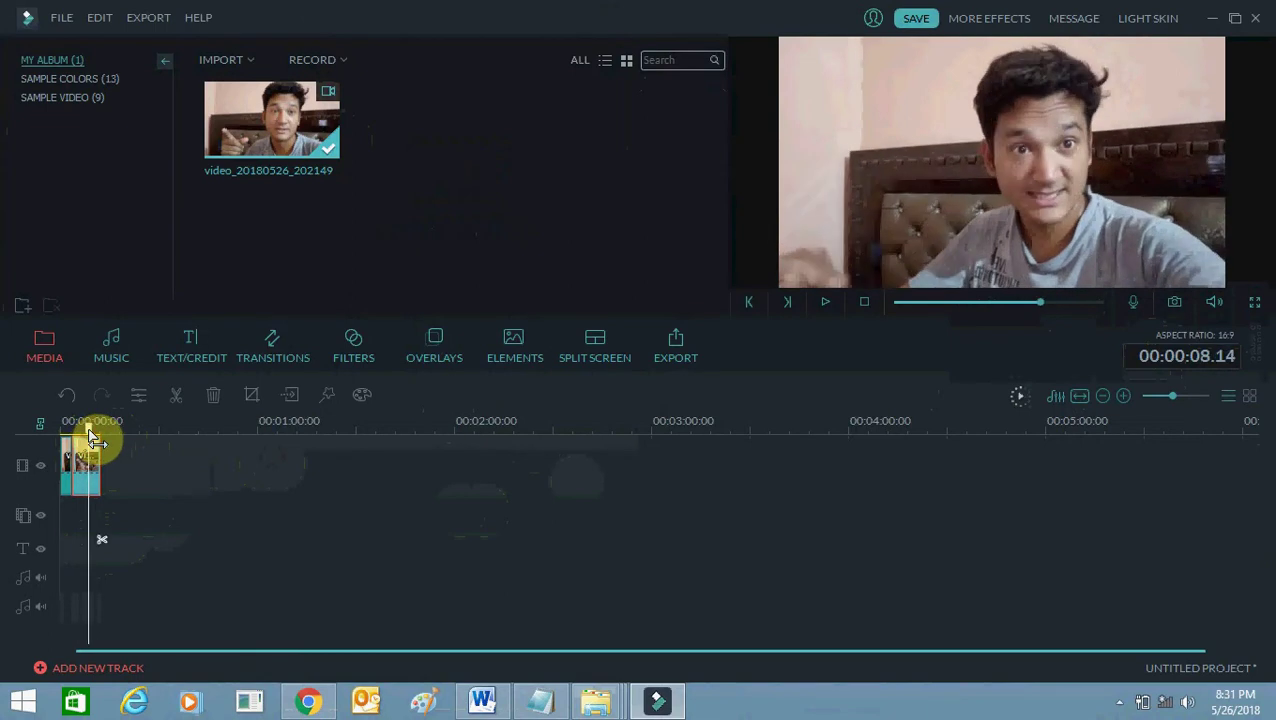
left_click(106, 538)
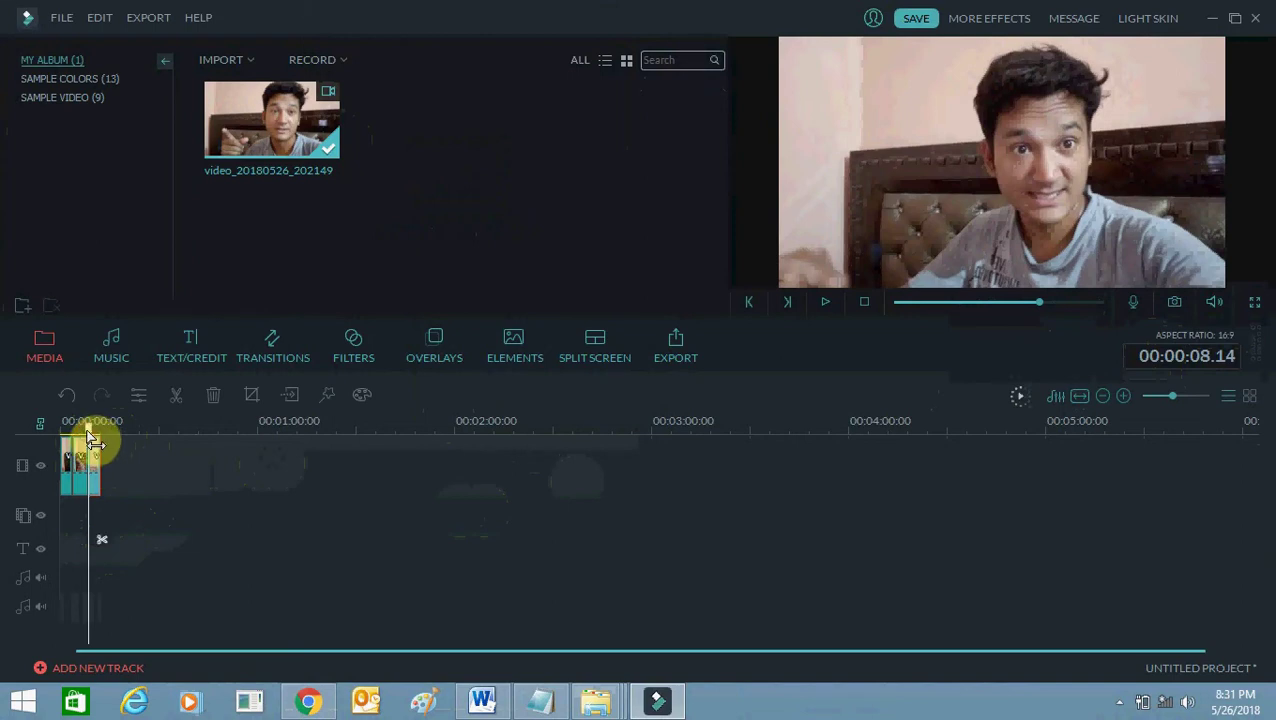
Move the playhead back to about 4 seconds and select the clip
left_click_drag(95, 441, 97, 441)
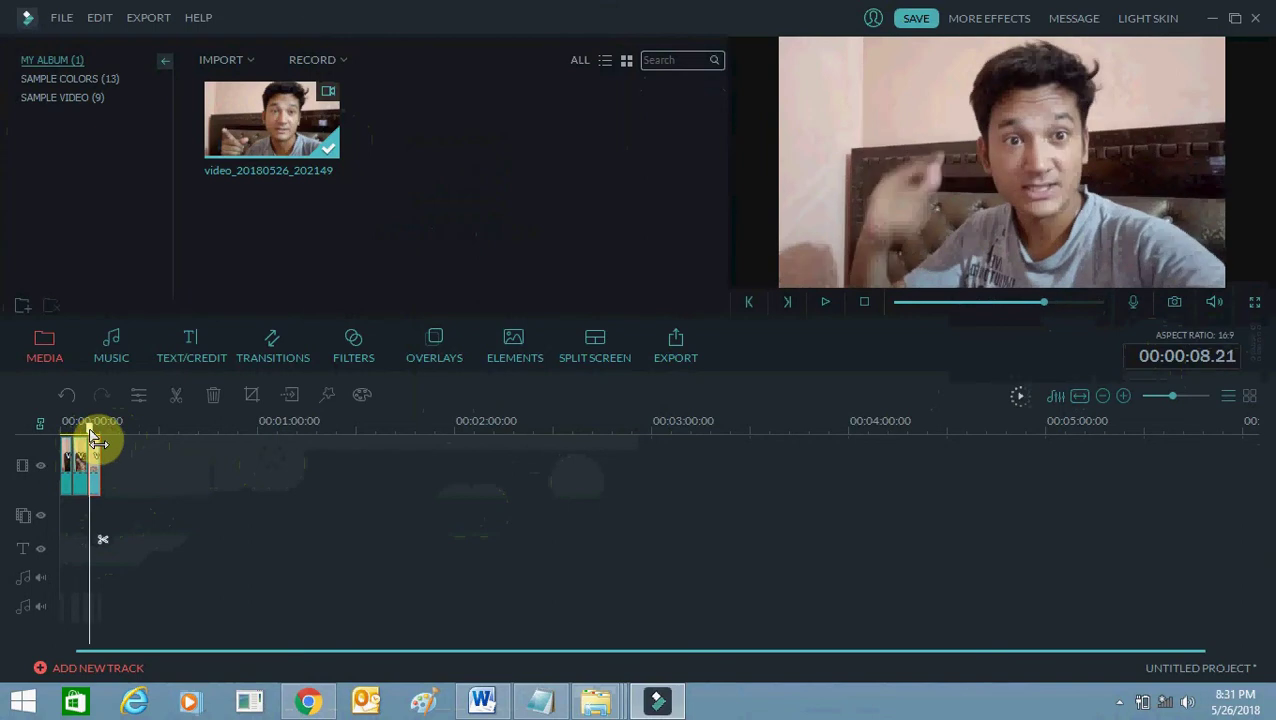
mouse_move(91, 441)
left_mouse_down()
mouse_move(70, 447)
mouse_move(84, 460)
left_mouse_up()
left_click(84, 460)
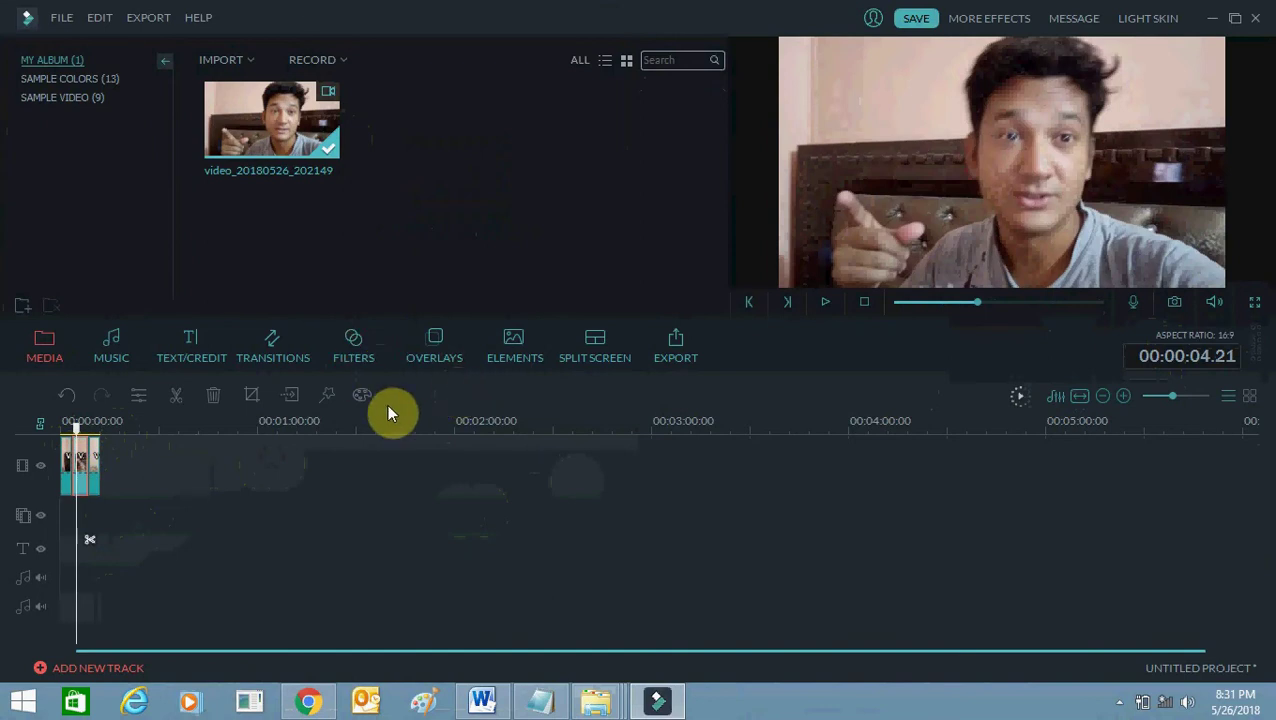
In Power Tool, enable Mosaic for the clip and add a mosaic box
left_click(329, 396)
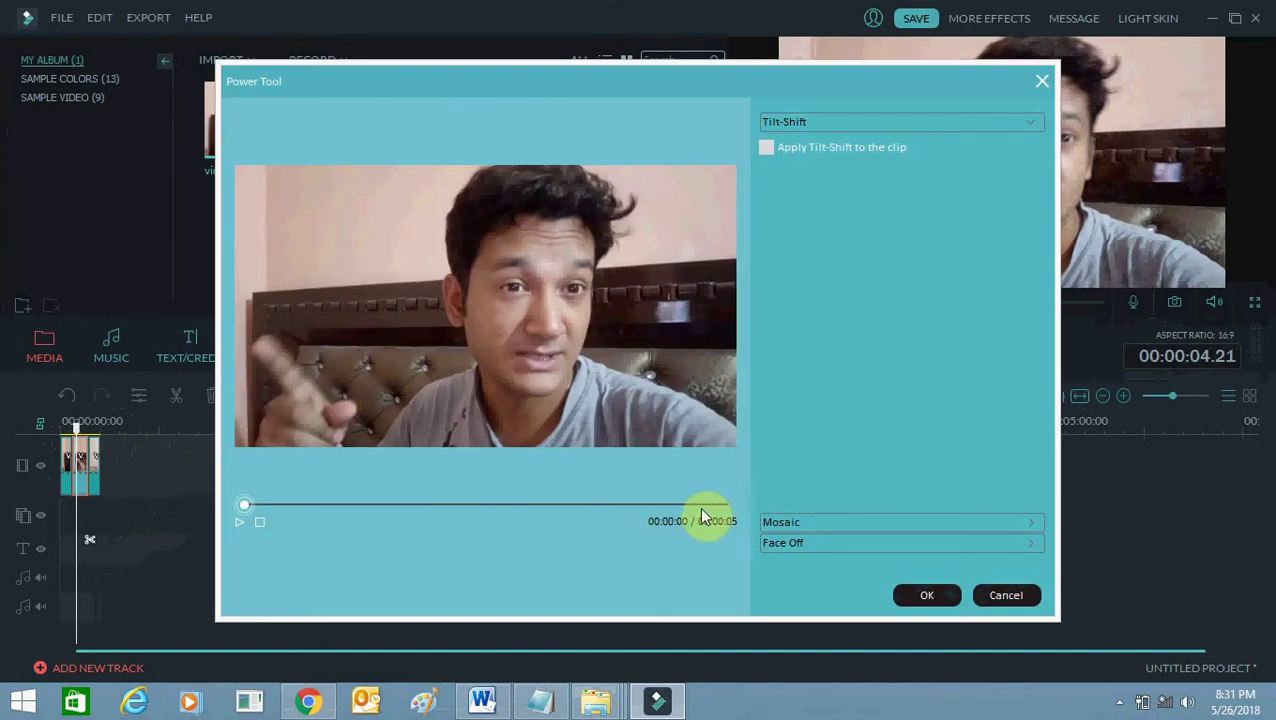
left_click(766, 150)
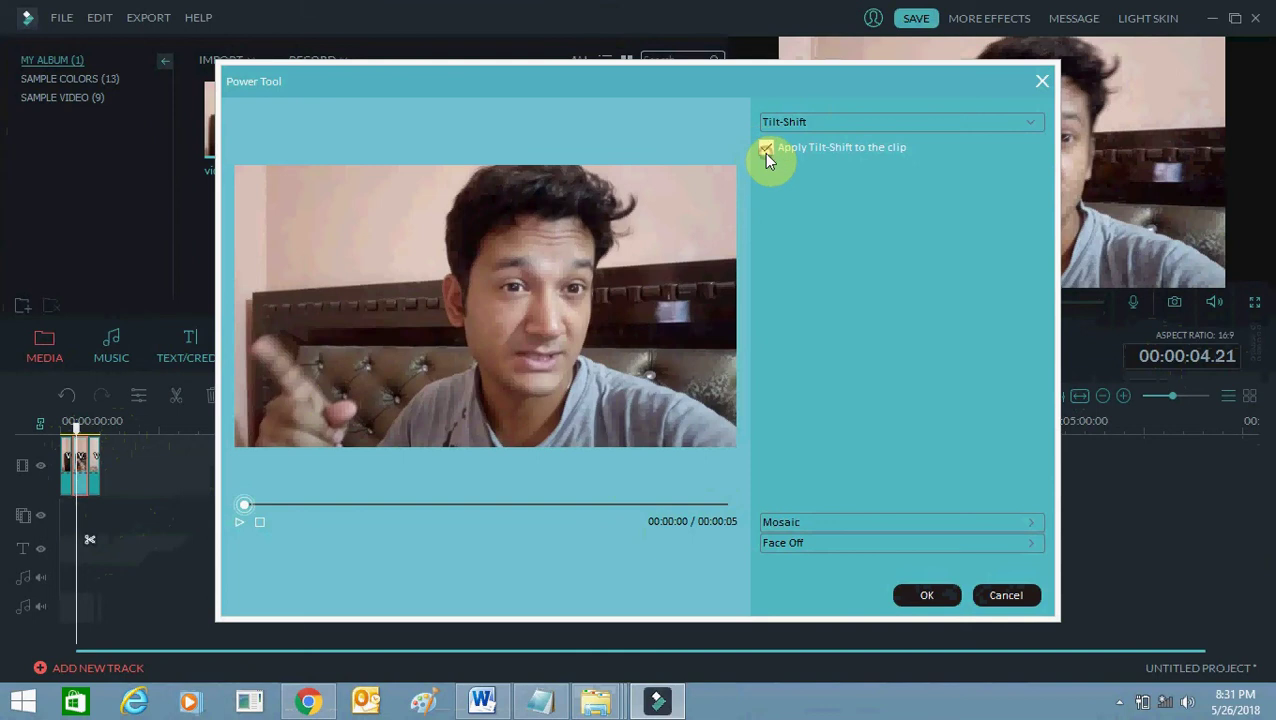
left_click(766, 149)
left_click(922, 522)
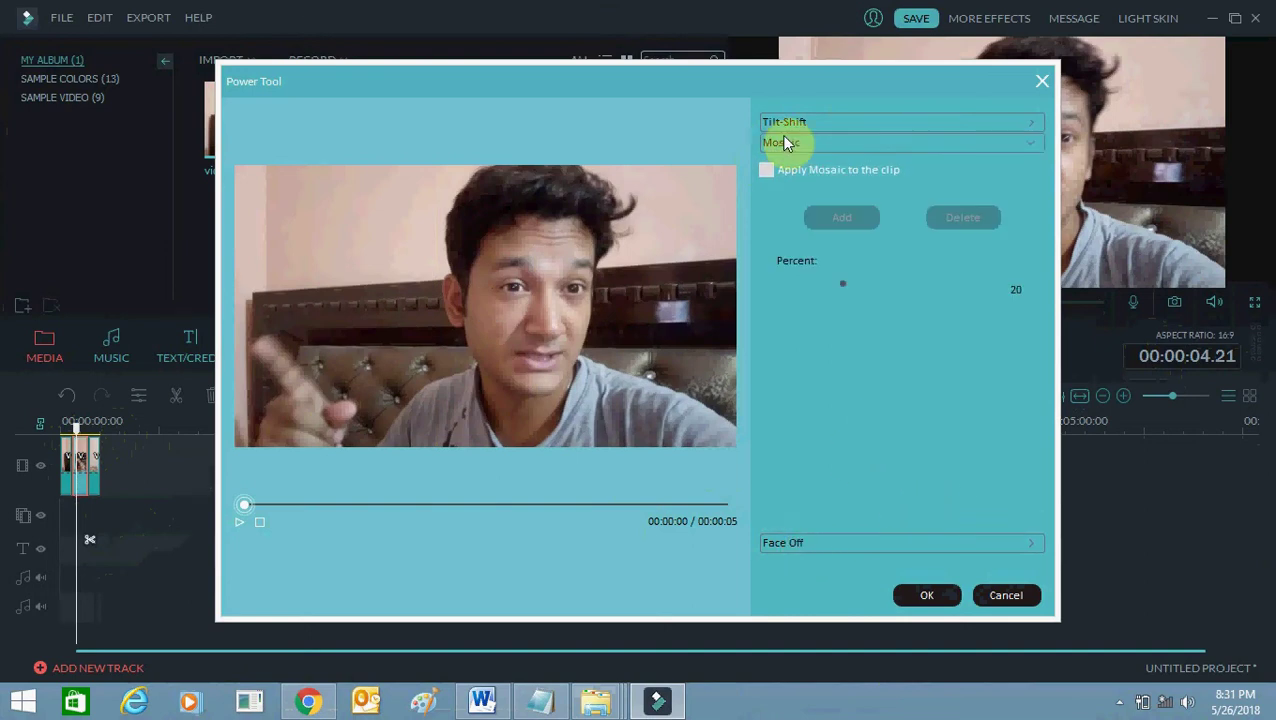
left_click(782, 174)
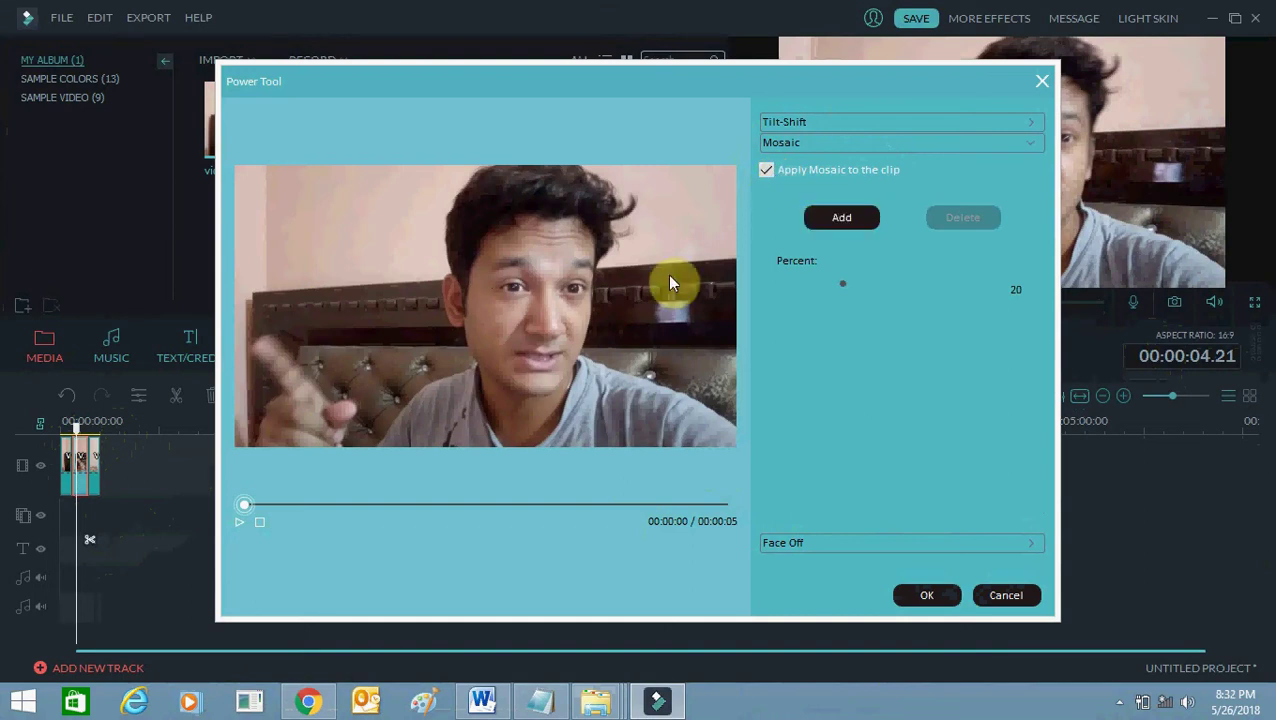
left_click(841, 220)
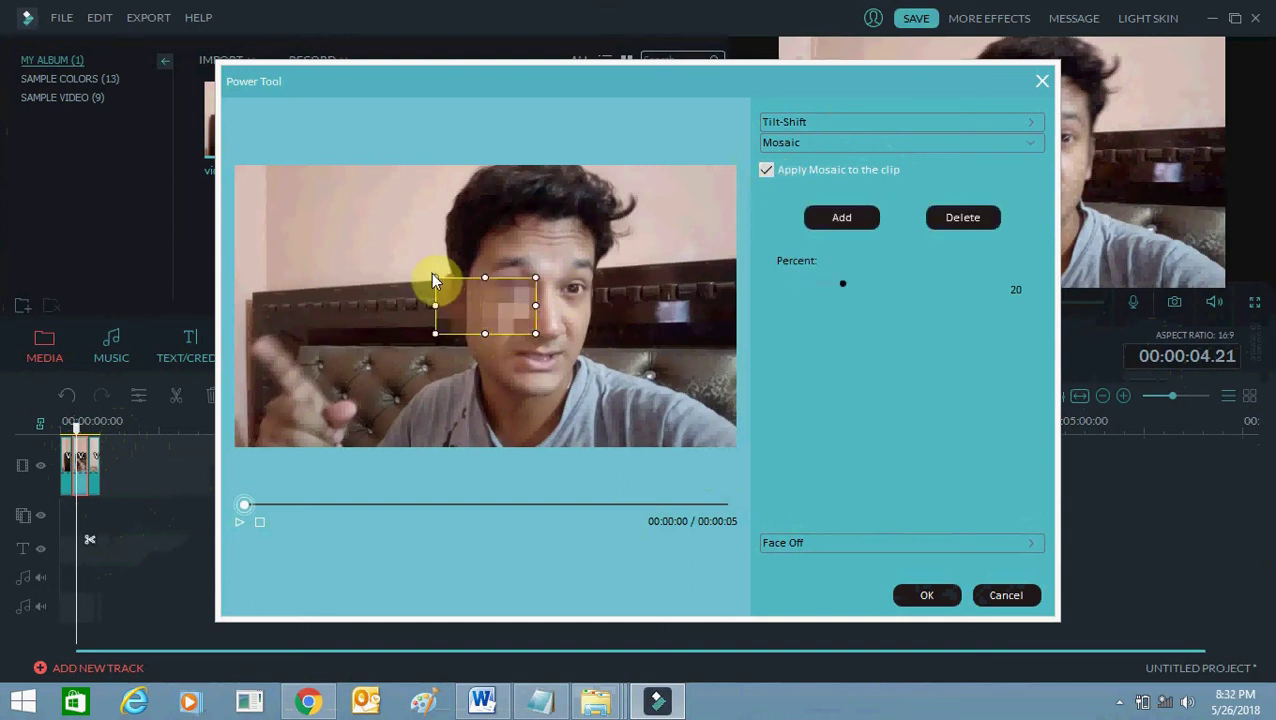
Resize and position the mosaic box over the face, hair and chin, then confirm
left_click_drag(427, 279, 411, 193)
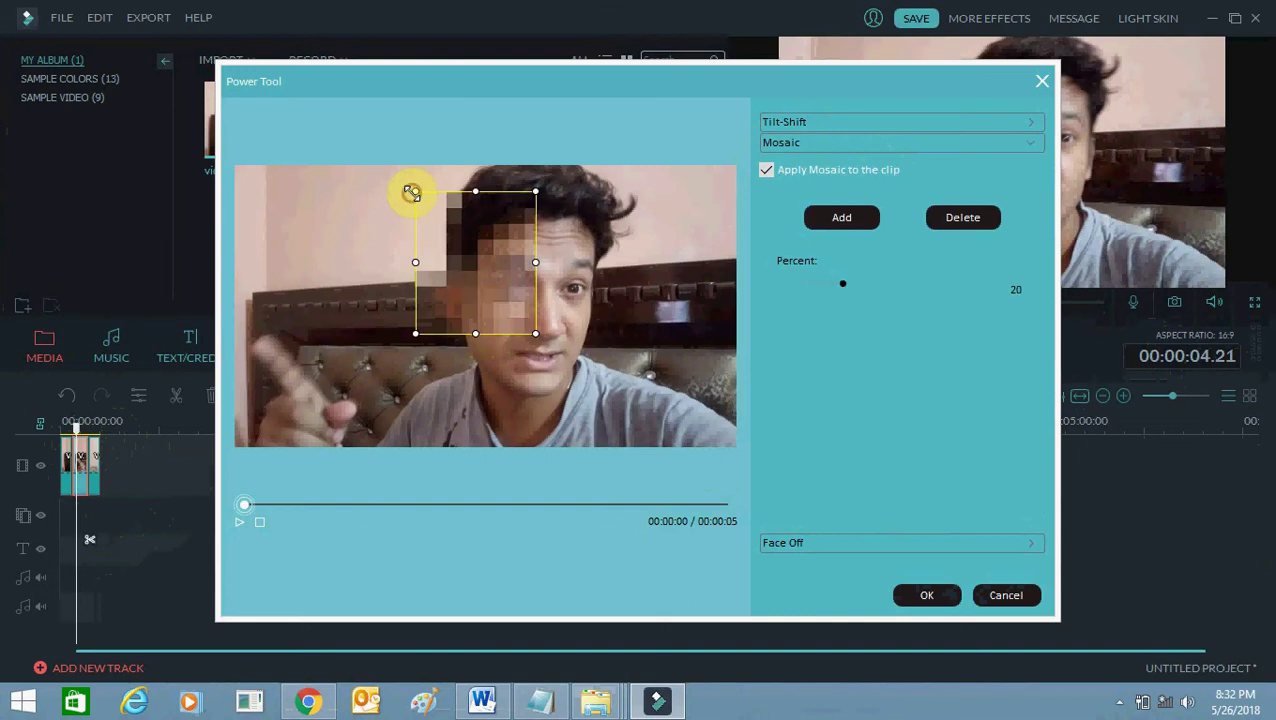
left_click_drag(529, 331, 607, 377)
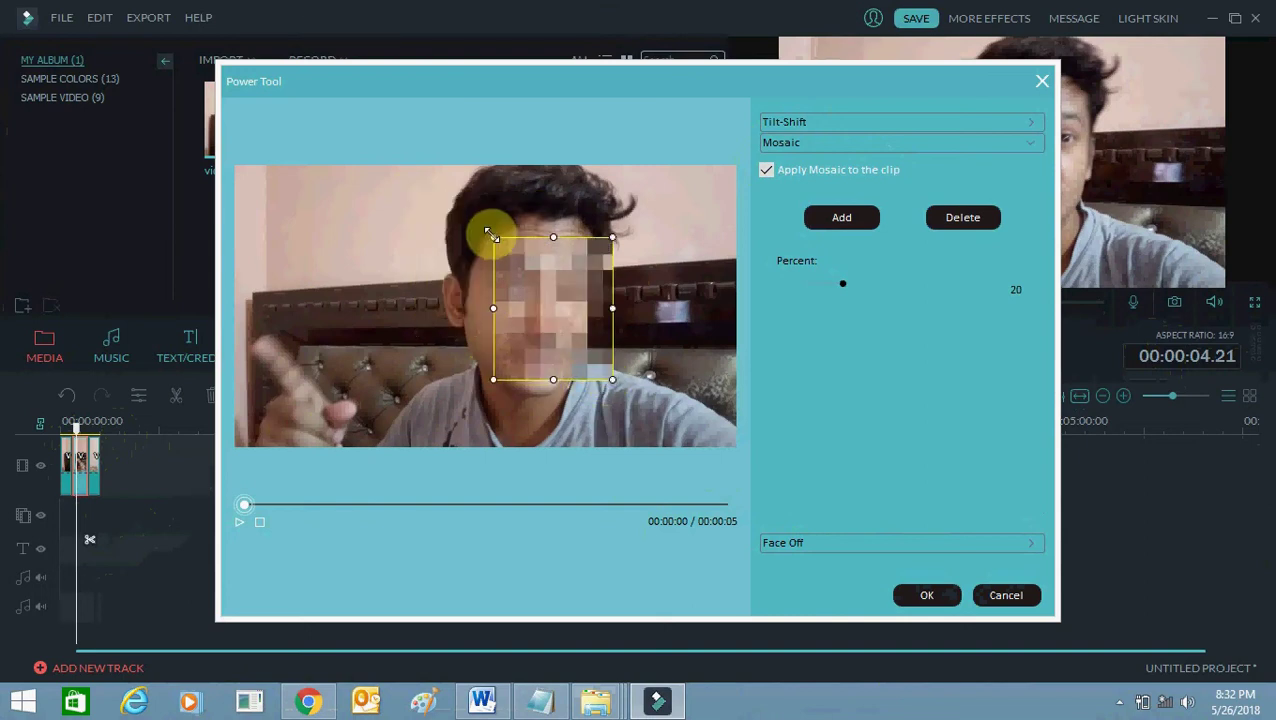
left_click_drag(494, 235, 427, 178)
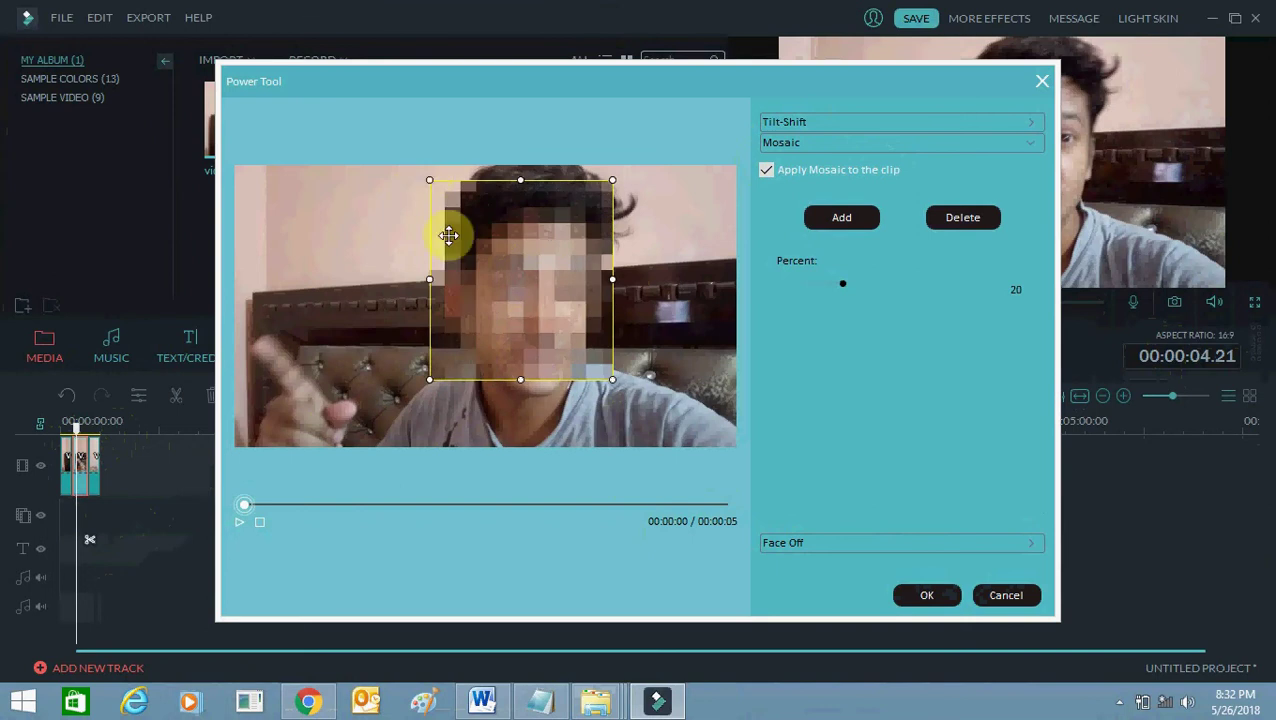
left_click_drag(608, 378, 613, 394)
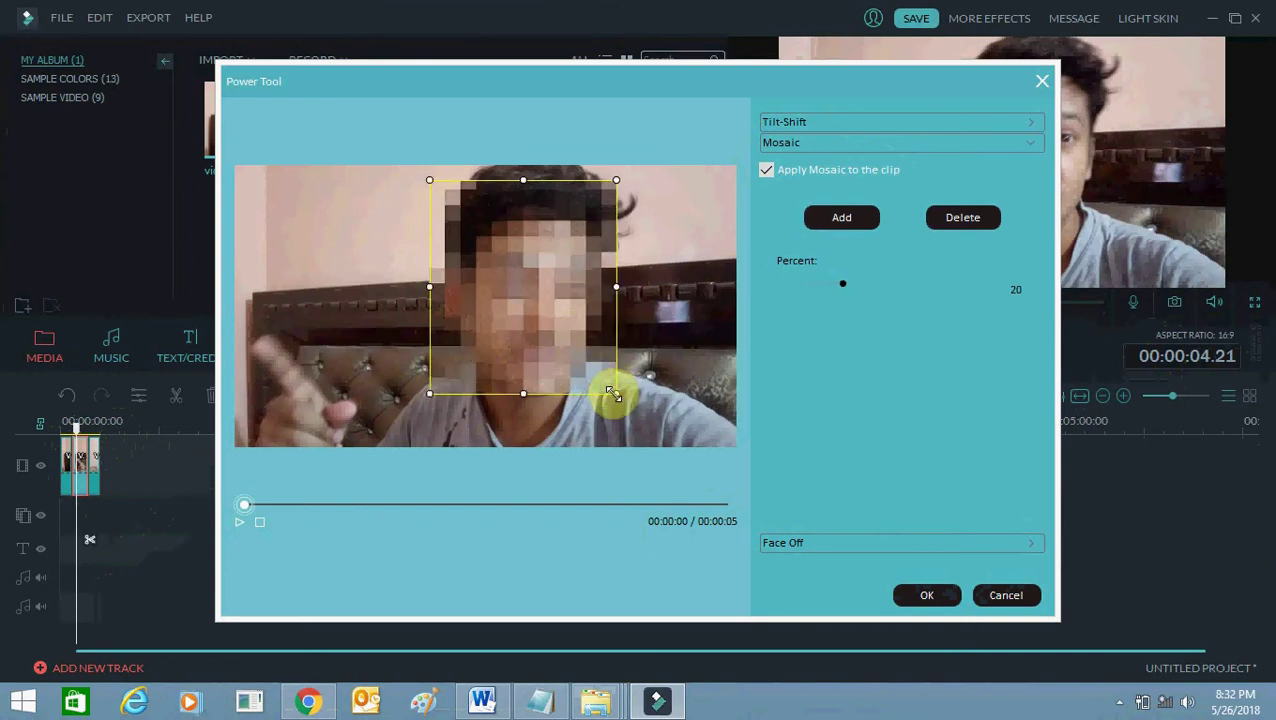
left_click(921, 601)
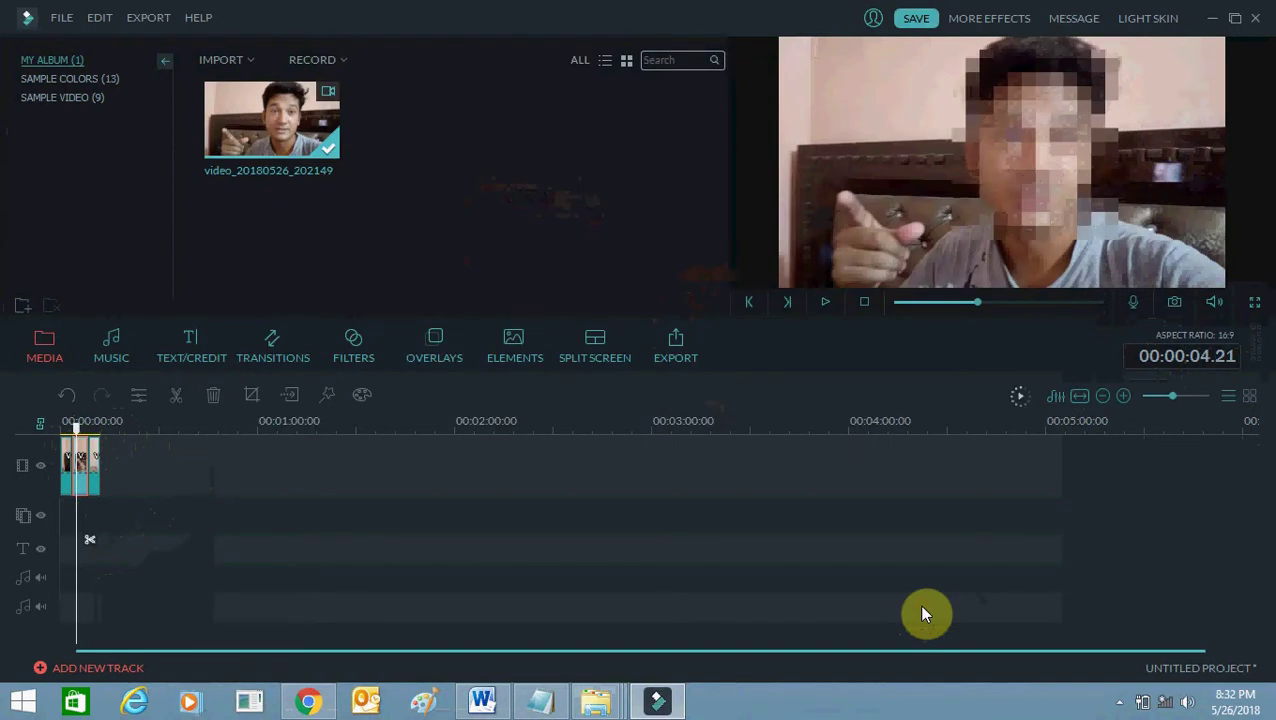
Export the project as the MP4 file My Video
left_click(676, 360)
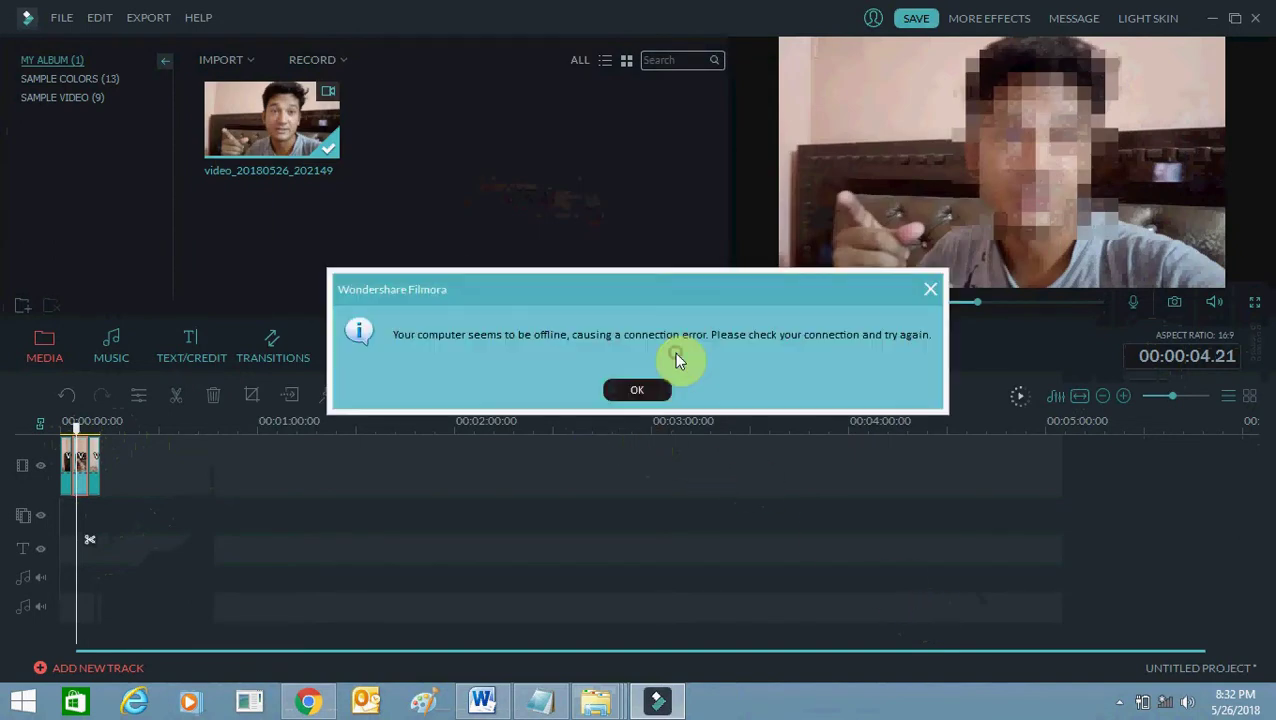
left_click(640, 389)
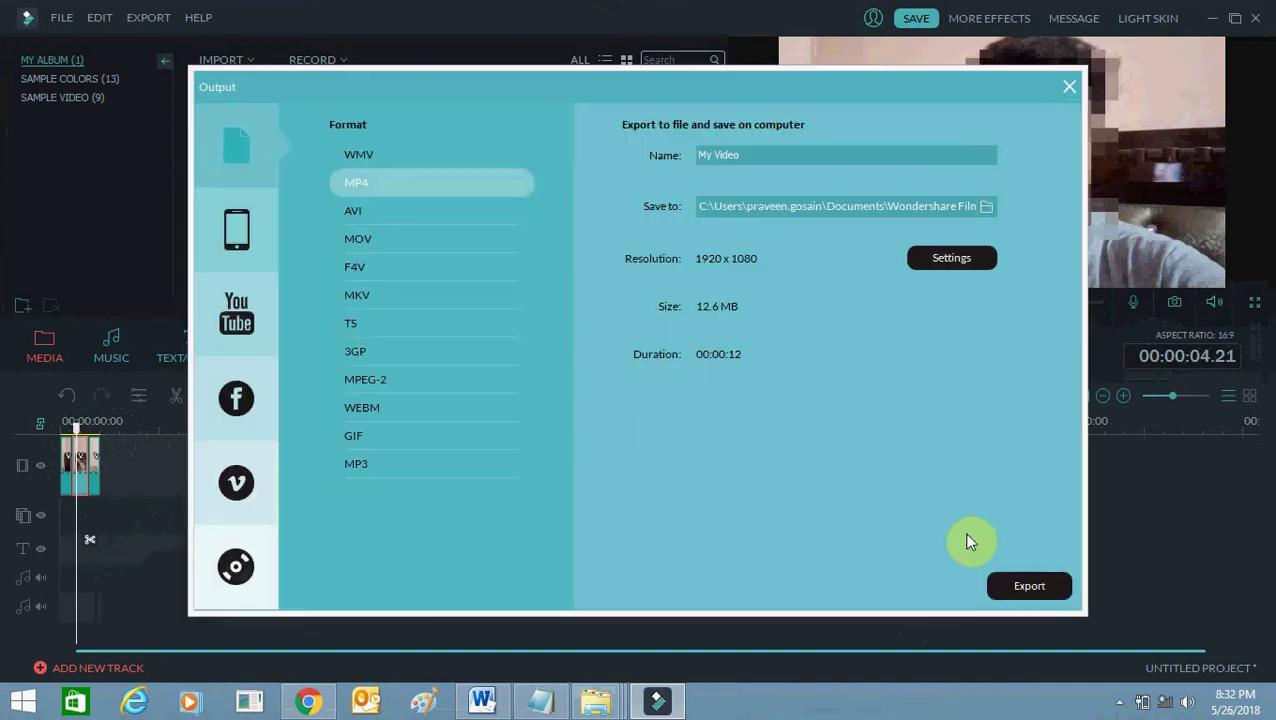
left_click(1030, 583)
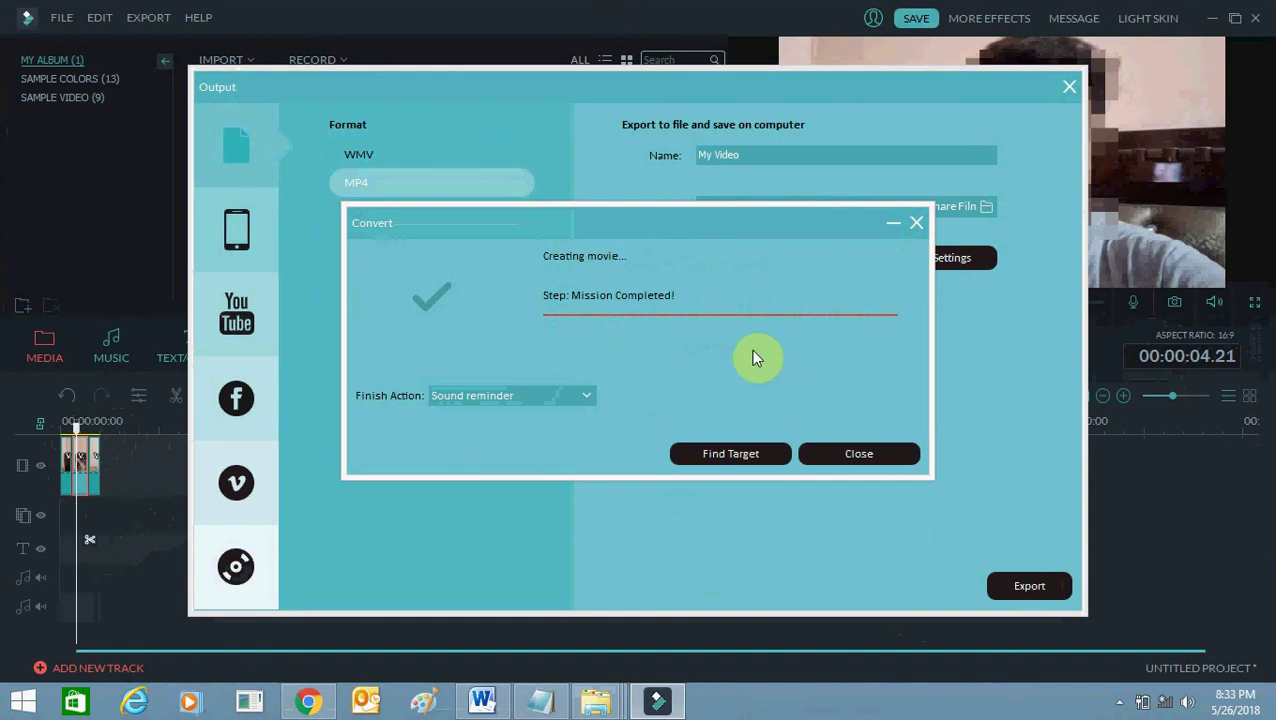
Find My Video.mp4 in the Output folder, play it full screen, then minimize the folder window
left_click(713, 446)
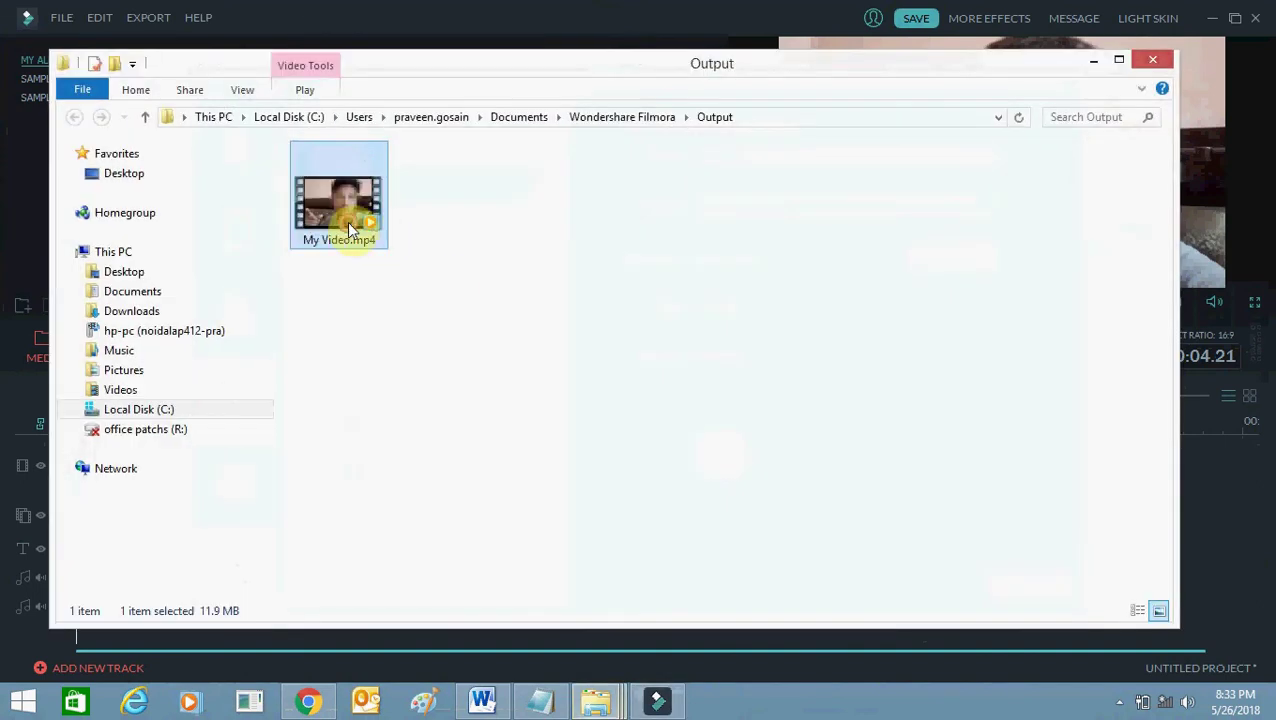
double_click(350, 228)
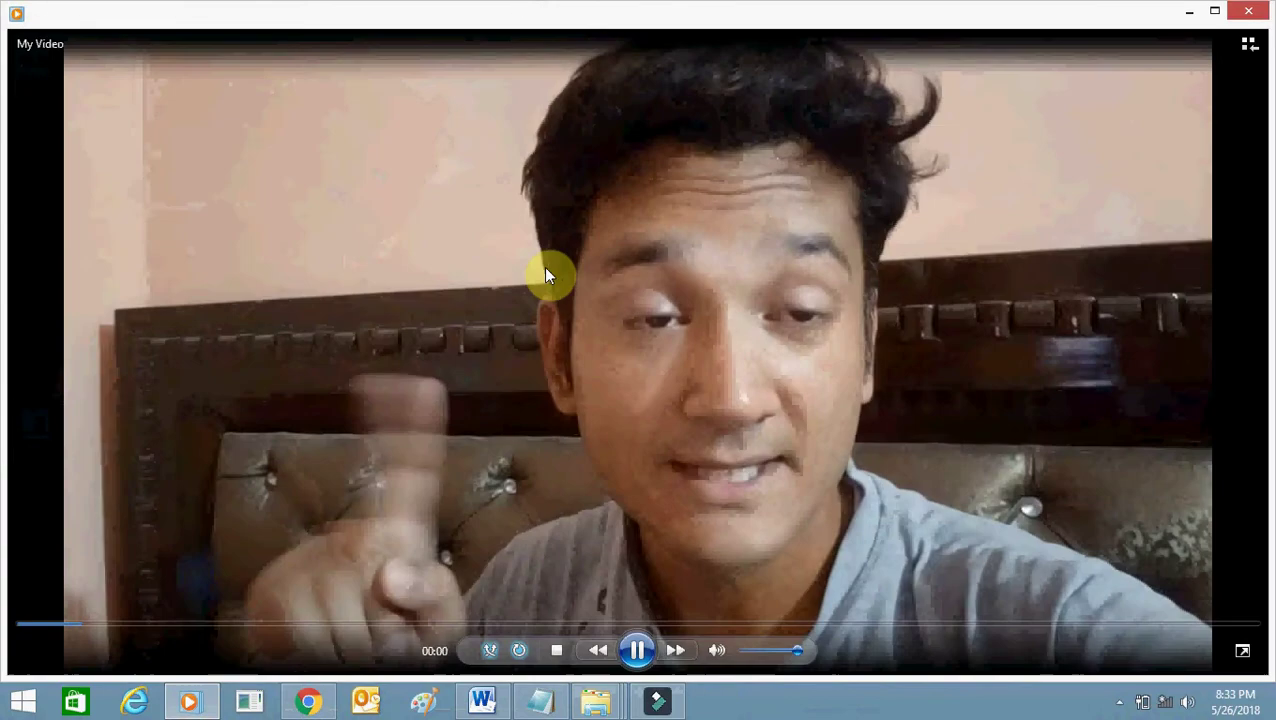
double_click(545, 272)
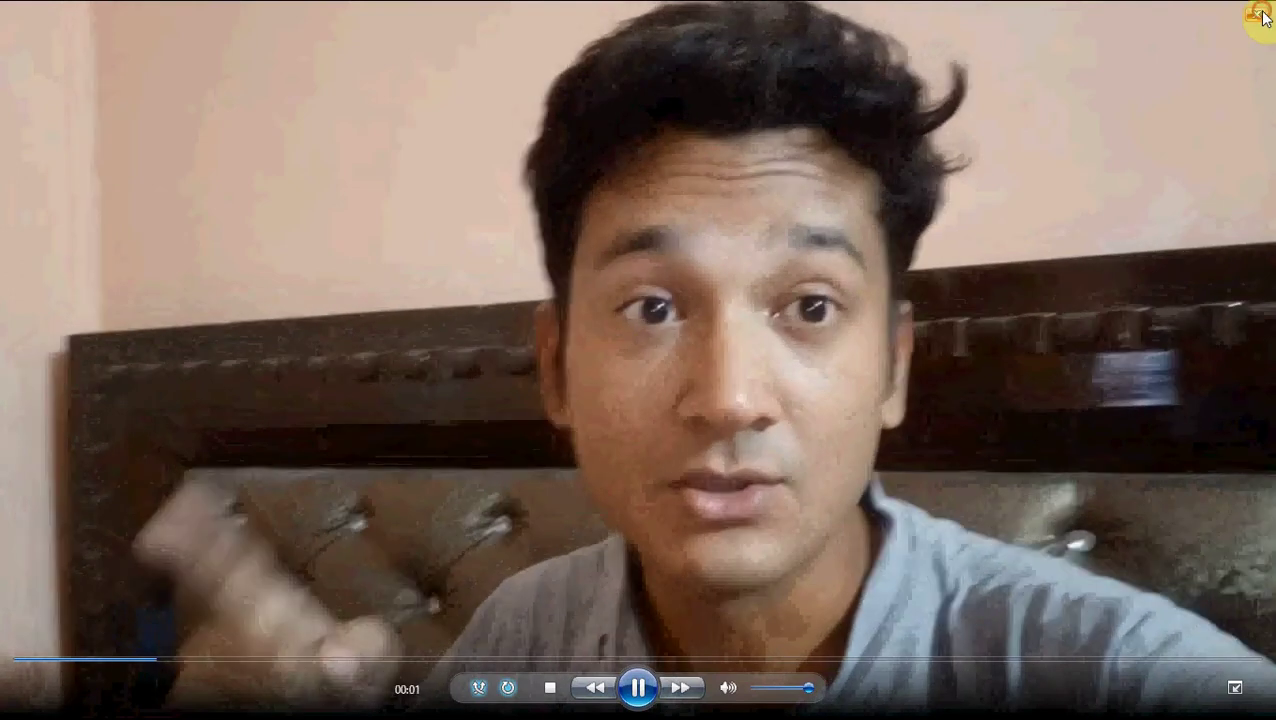
left_click(1256, 14)
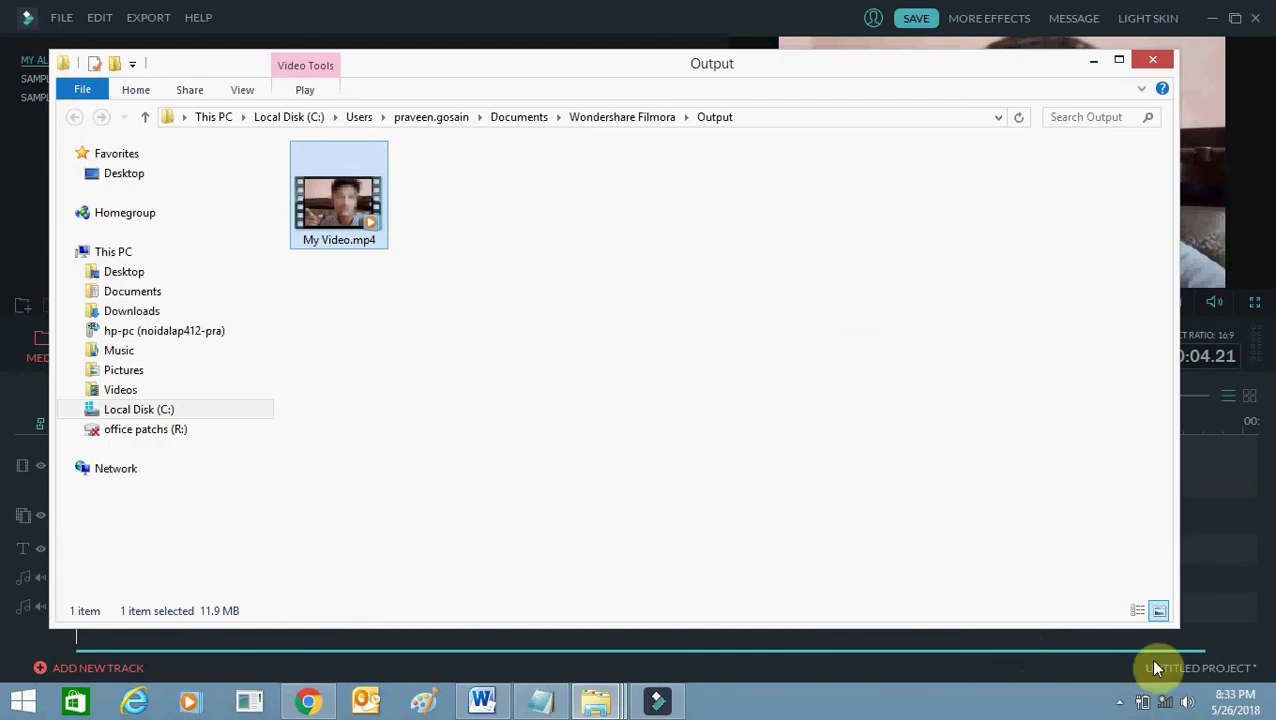
left_click(1093, 60)
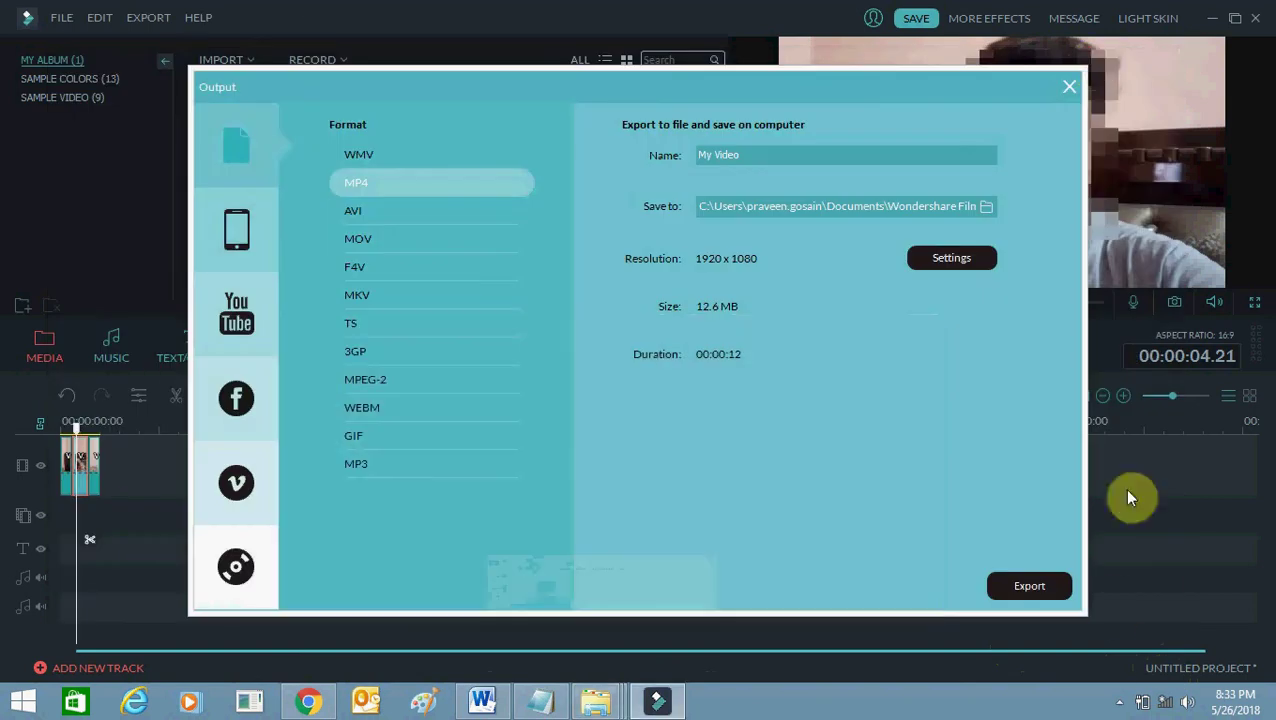
left_click(1124, 708)
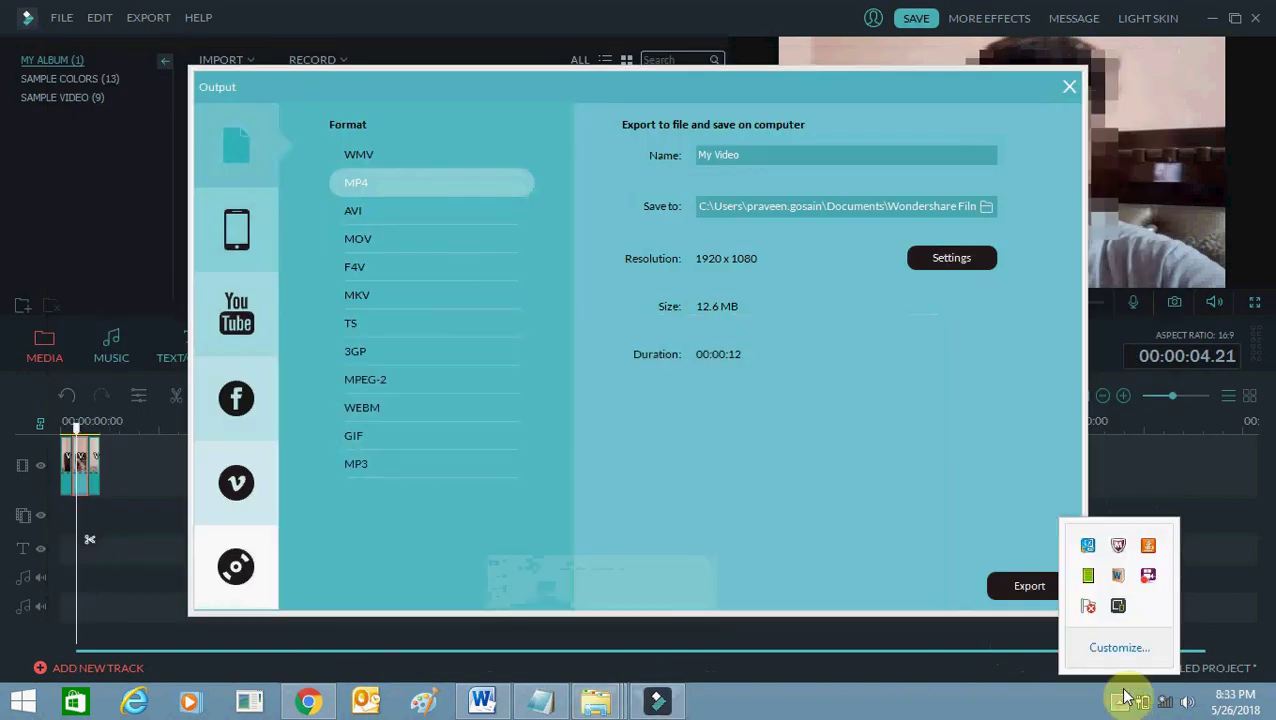